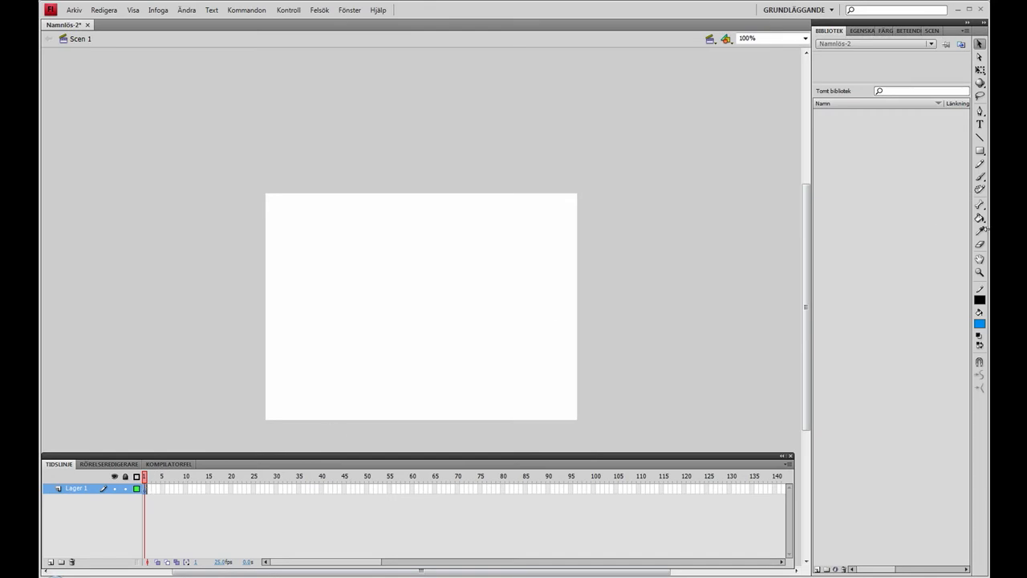
Draw a blue rectangle with a black outline covering nearly the whole stage.
{"action": "left_click", "coordinate": [980, 153]}
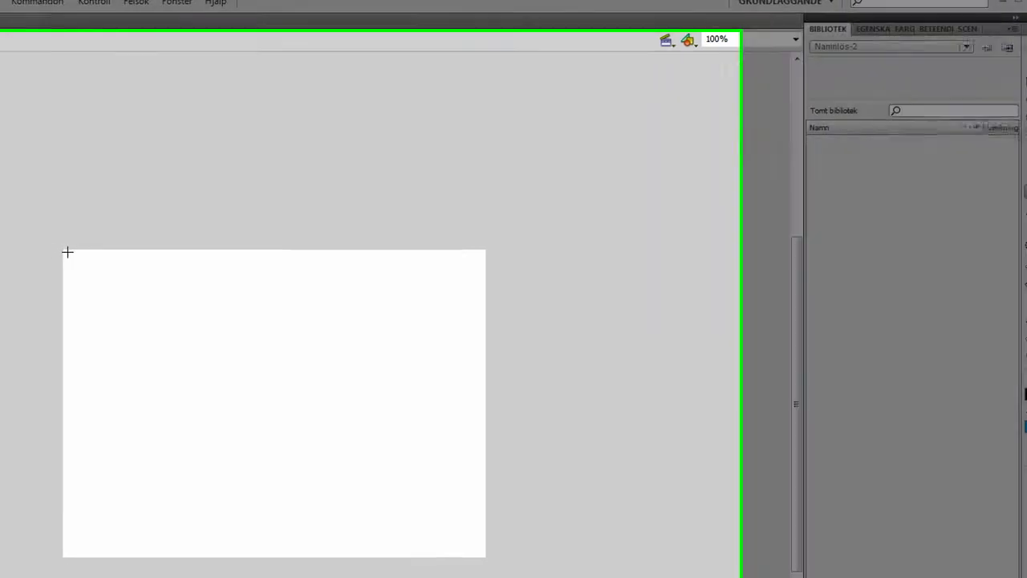
{"action": "left_click_drag", "start_coordinate": [51, 253], "coordinate": [183, 387]}
{"action": "left_click_drag", "start_coordinate": [464, 368], "coordinate": [756, 542]}
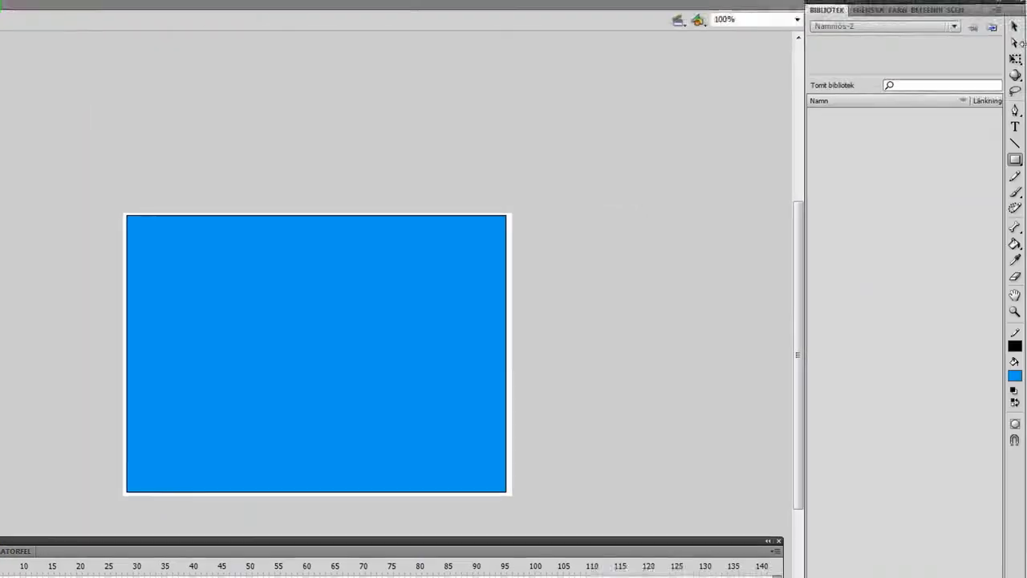
Scale the blue rectangle down from its lower-right corner and reposition it near the centre of the stage.
{"action": "left_click_drag", "start_coordinate": [75, 176], "coordinate": [572, 538]}
{"action": "left_click_drag", "start_coordinate": [498, 484], "coordinate": [366, 413]}
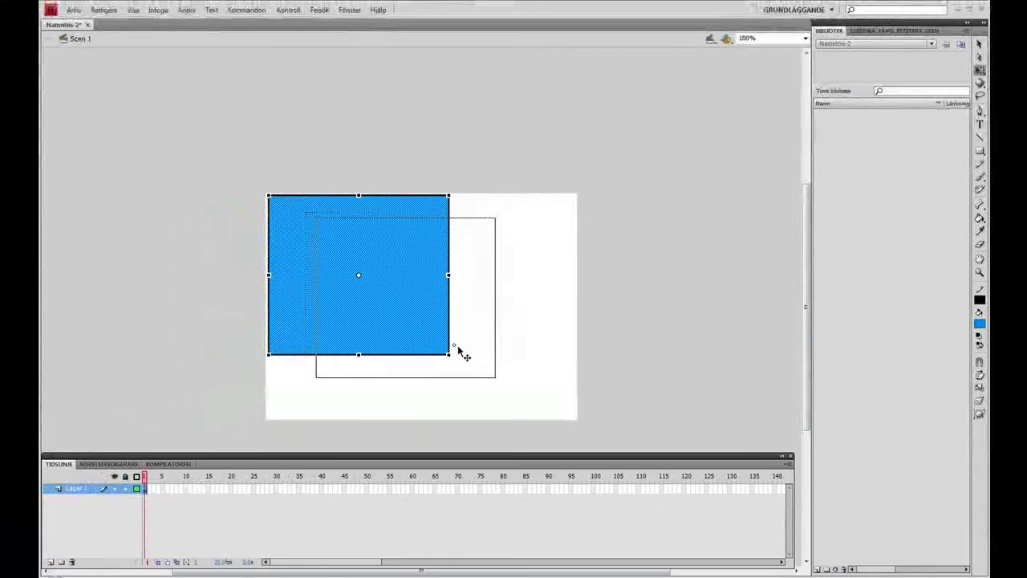
{"action": "left_click_drag", "start_coordinate": [462, 353], "coordinate": [481, 362]}
{"action": "left_click", "coordinate": [642, 313]}
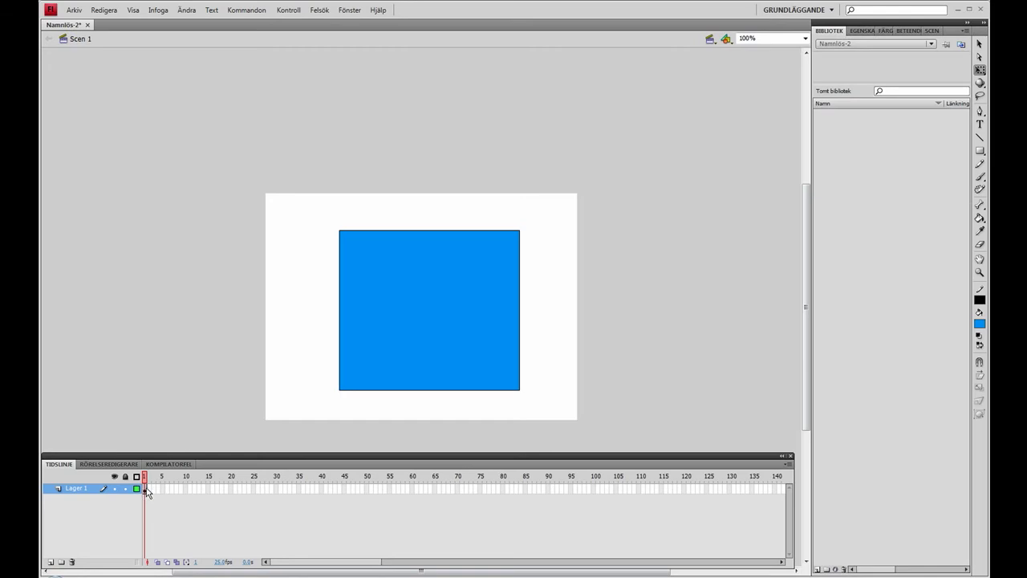
Create a classic tween (Skapa klassisk interpolering) on frame 1 of Lager 1, with the whole rectangle selected.
{"action": "right_click", "coordinate": [146, 490]}
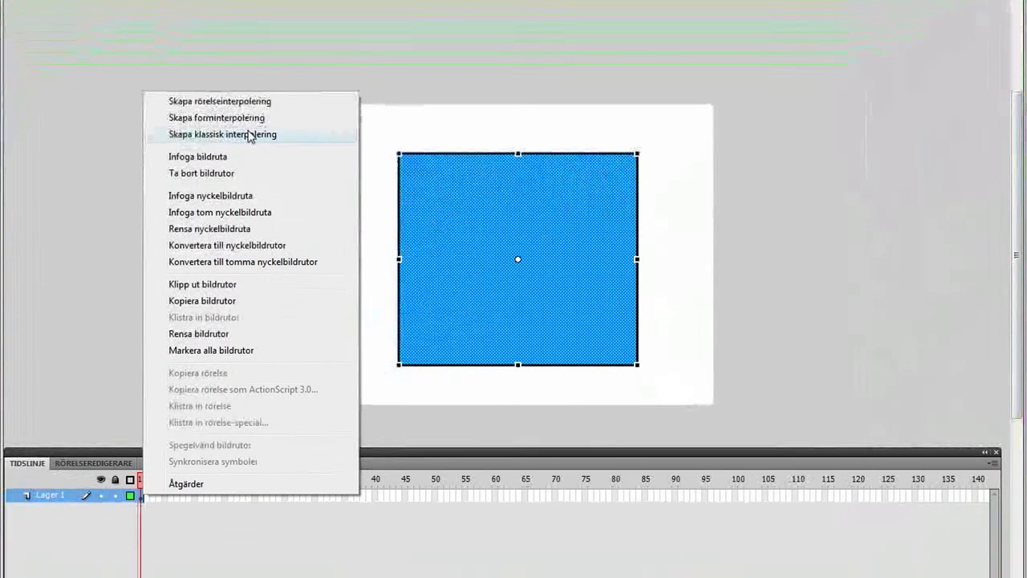
{"action": "left_click", "coordinate": [162, 525]}
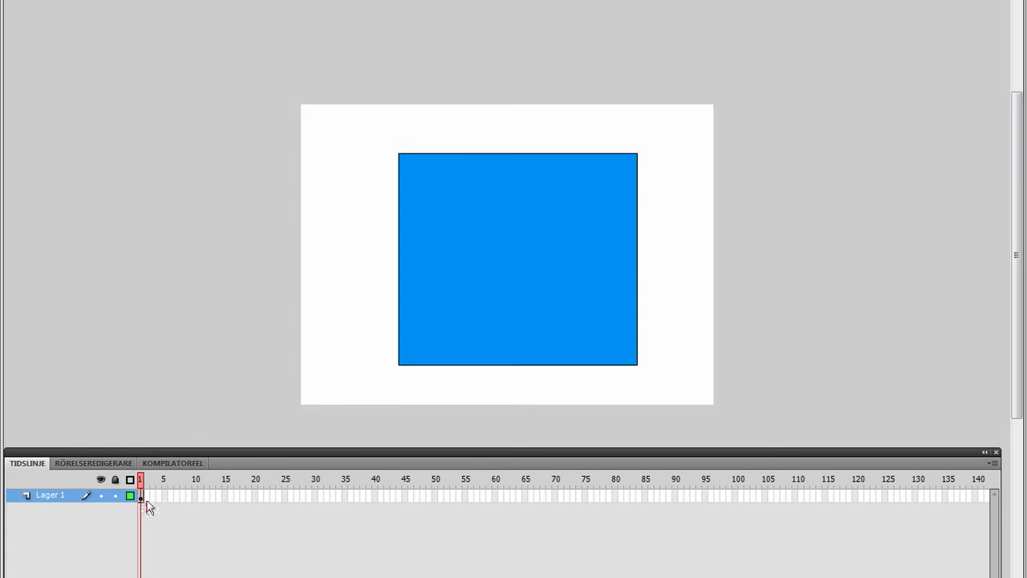
{"action": "left_click", "coordinate": [142, 497]}
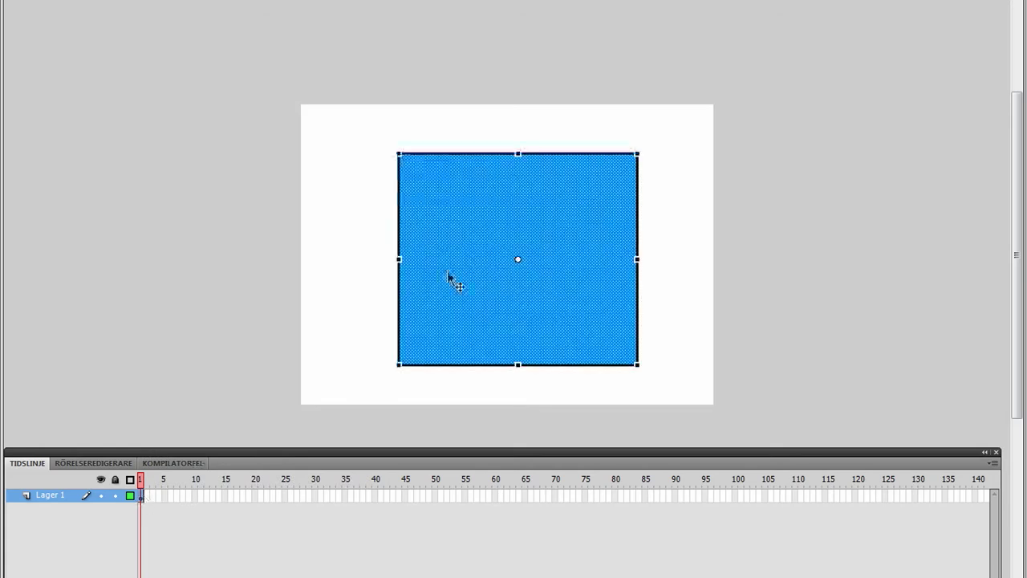
{"action": "left_click_drag", "start_coordinate": [382, 119], "coordinate": [666, 379]}
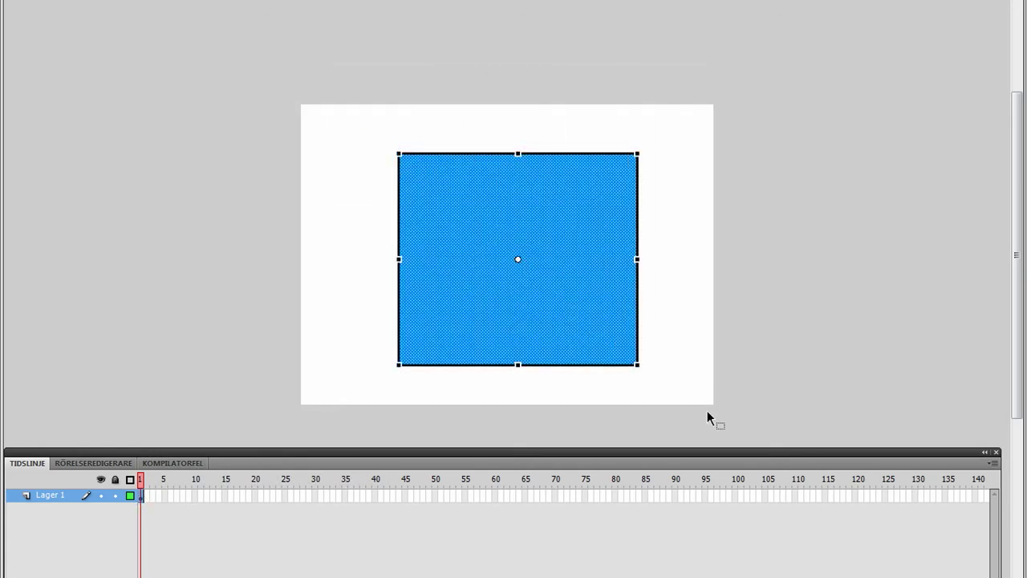
{"action": "right_click", "coordinate": [142, 498]}
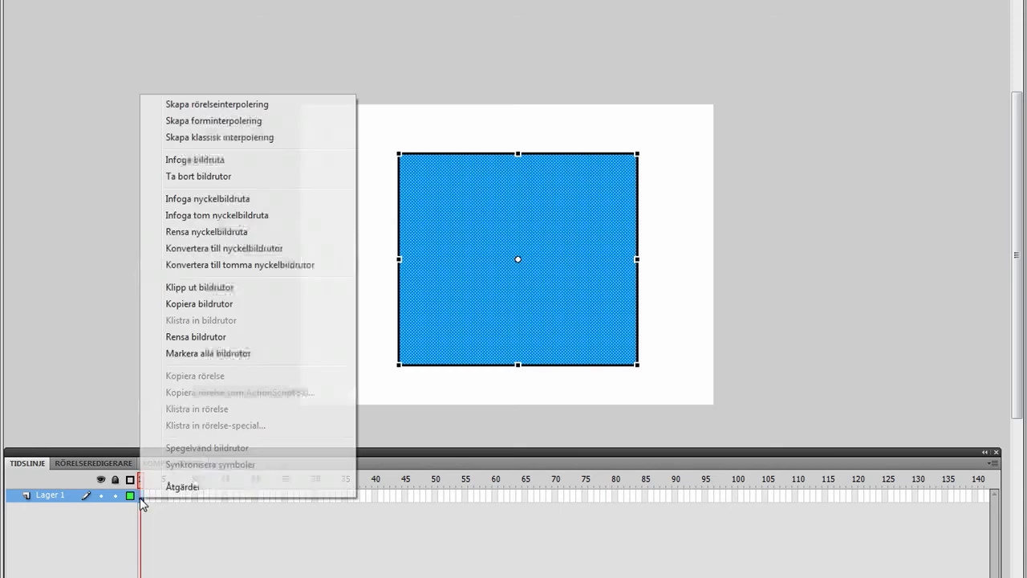
{"action": "left_click", "coordinate": [236, 143]}
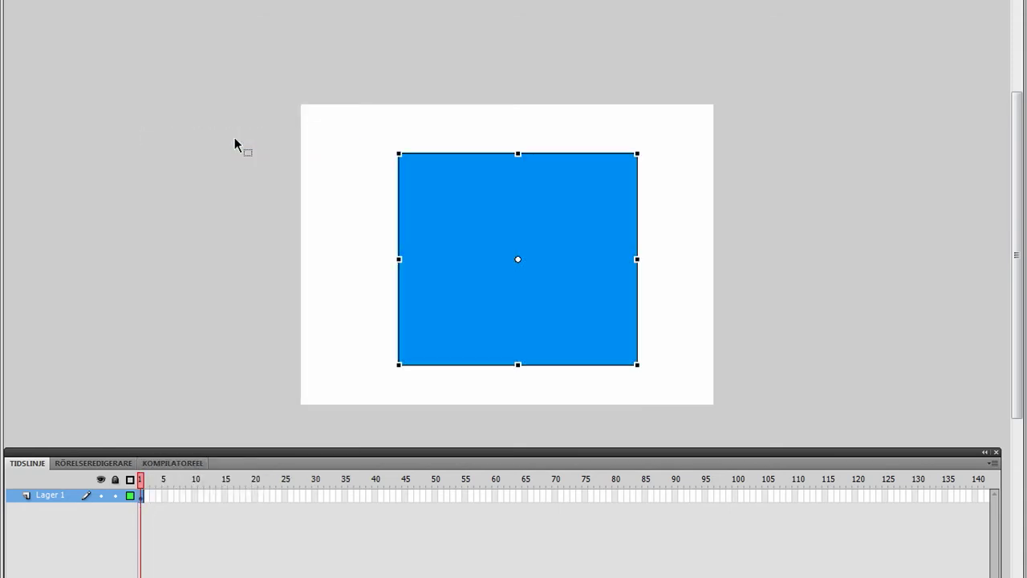
Extend the tween on Lager 1 by inserting a keyframe at frame 50, and scrub back to frame 1.
{"action": "left_click", "coordinate": [165, 511]}
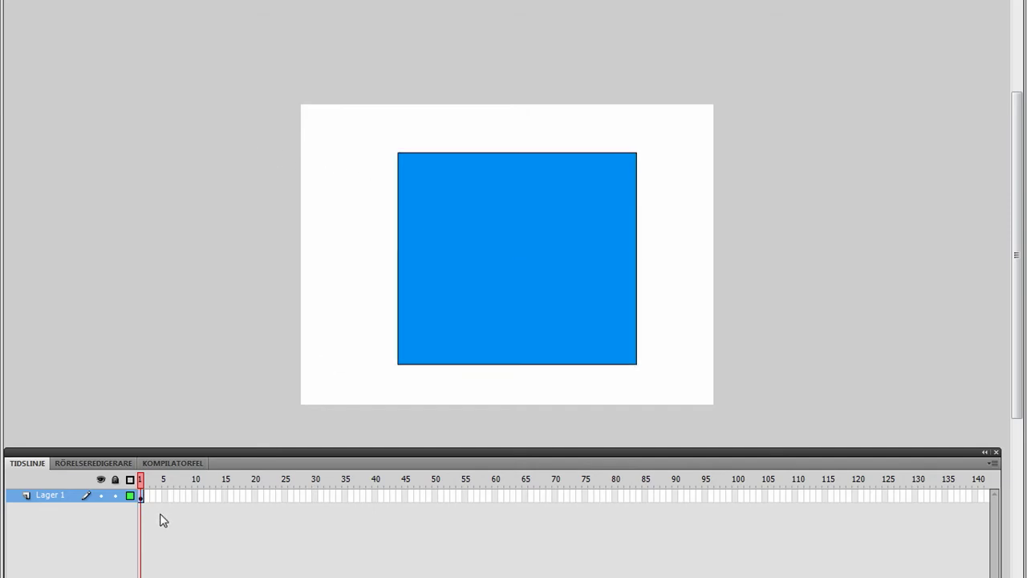
{"action": "left_click", "coordinate": [142, 495]}
{"action": "left_click", "coordinate": [146, 504]}
{"action": "left_click", "coordinate": [142, 498]}
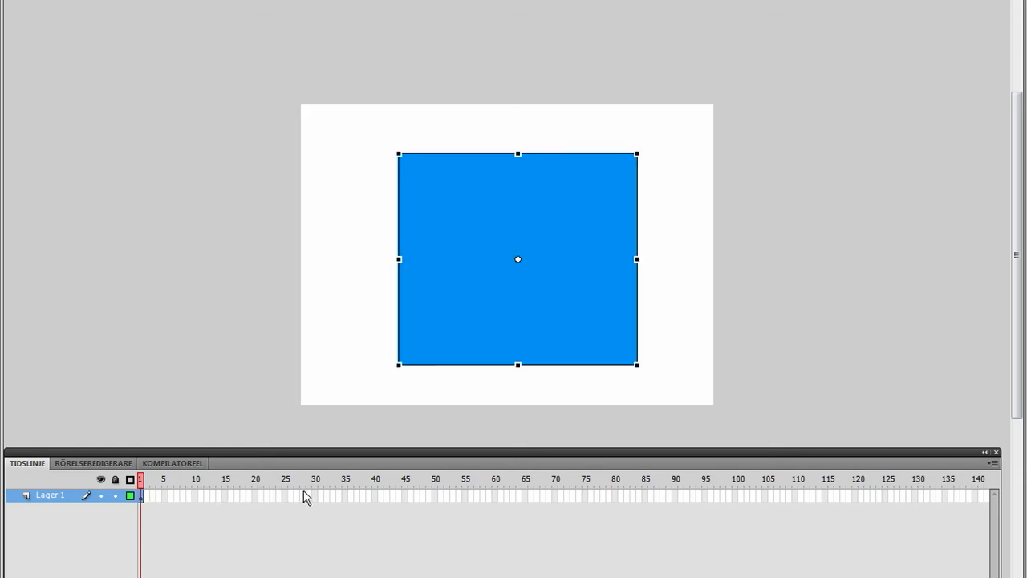
{"action": "left_click", "coordinate": [436, 496]}
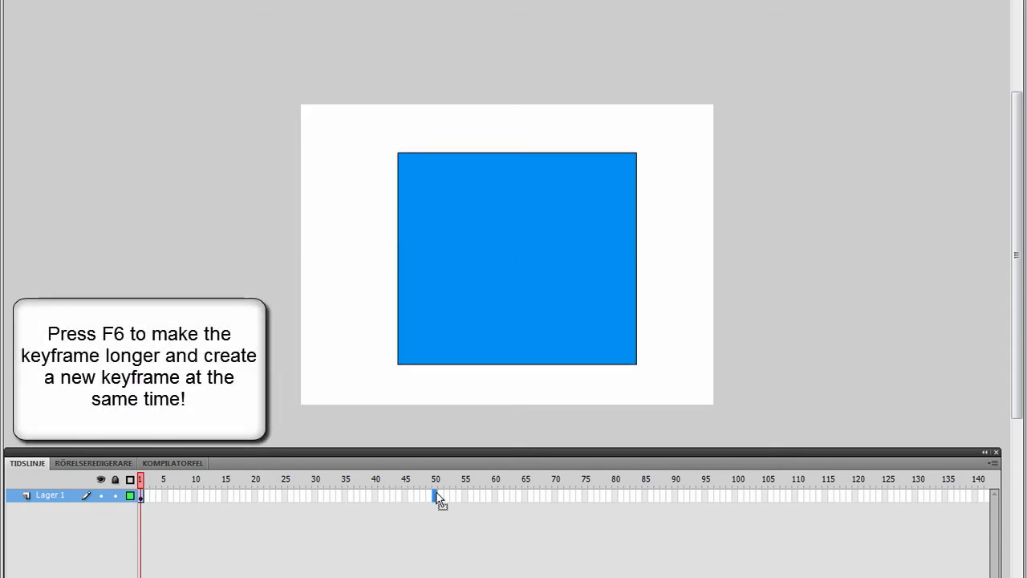
{"action": "key", "text": "F6"}
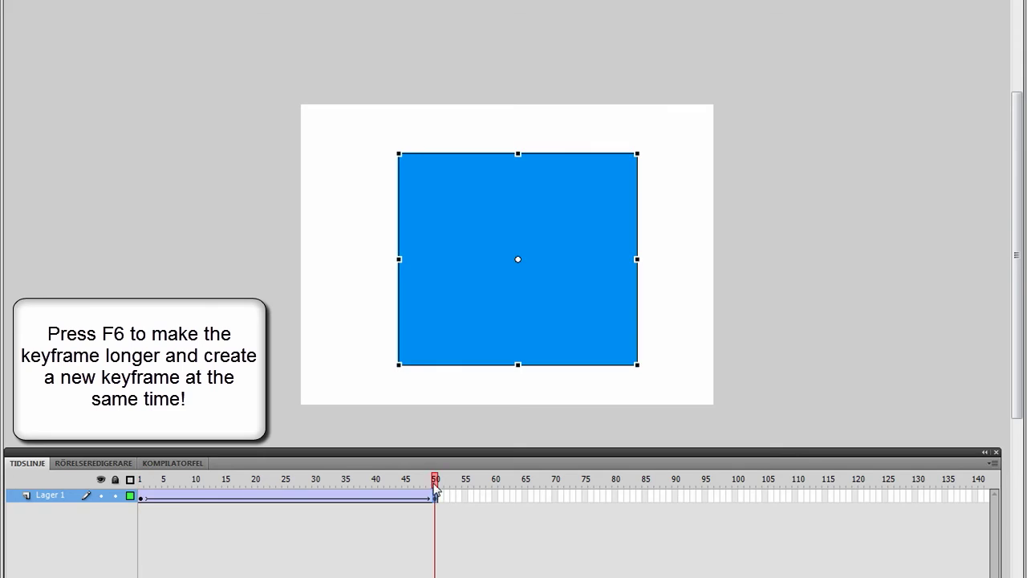
{"action": "left_click_drag", "start_coordinate": [434, 482], "coordinate": [52, 482]}
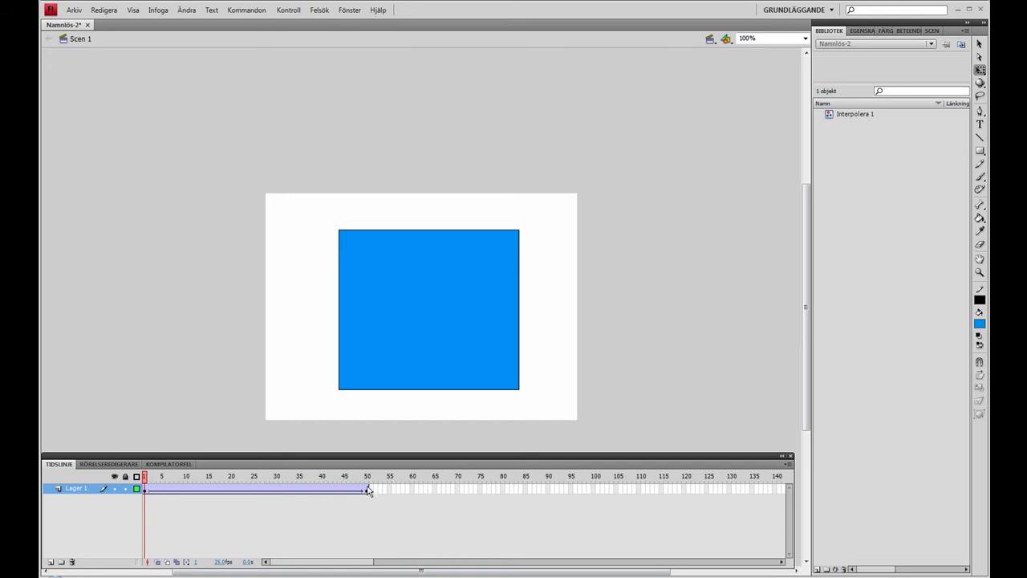
Move the rectangle in the frame 50 keyframe out past the stage's upper-right corner and play the animation from frame 1.
{"action": "left_click", "coordinate": [368, 491]}
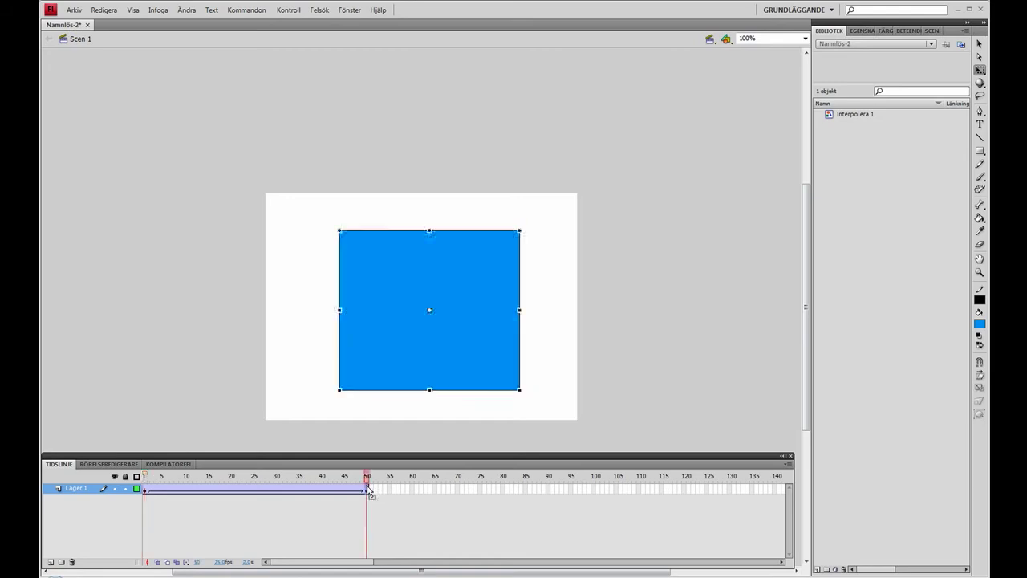
{"action": "left_click", "coordinate": [980, 46]}
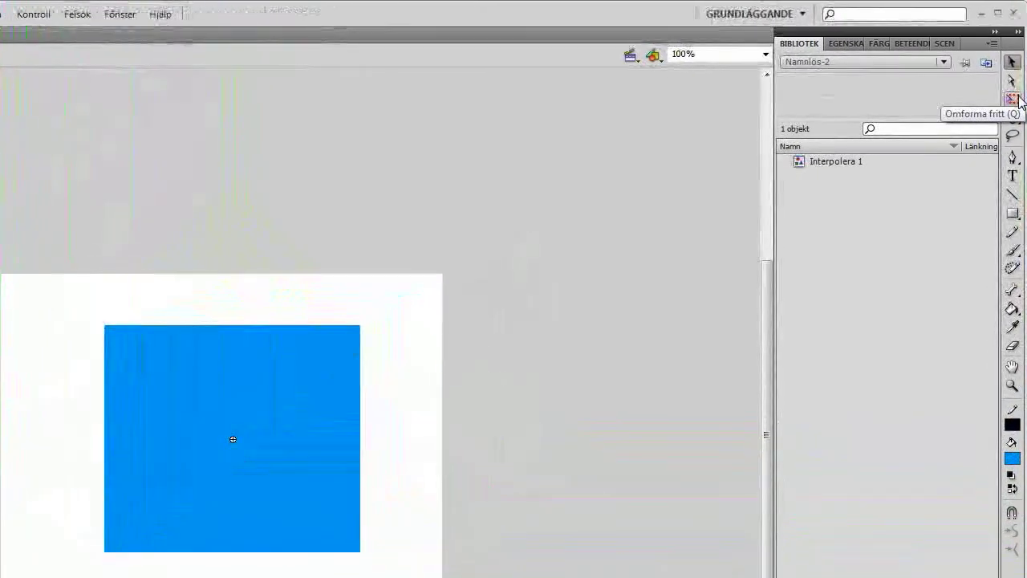
{"action": "left_click_drag", "start_coordinate": [275, 447], "coordinate": [319, 423]}
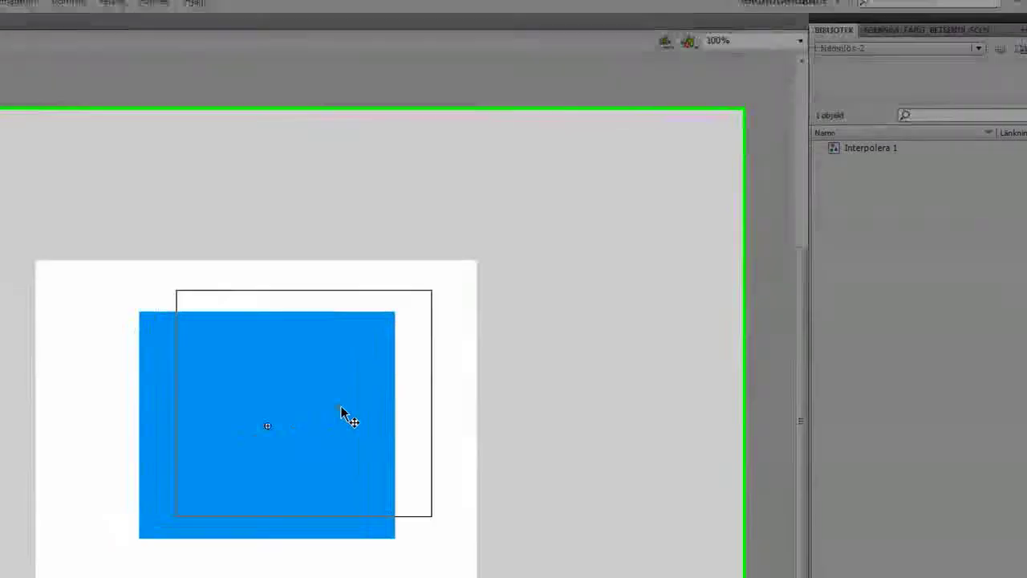
{"action": "left_click_drag", "start_coordinate": [579, 317], "coordinate": [620, 290]}
{"action": "left_click_drag", "start_coordinate": [678, 269], "coordinate": [940, 60]}
{"action": "left_click_drag", "start_coordinate": [917, 98], "coordinate": [850, 130]}
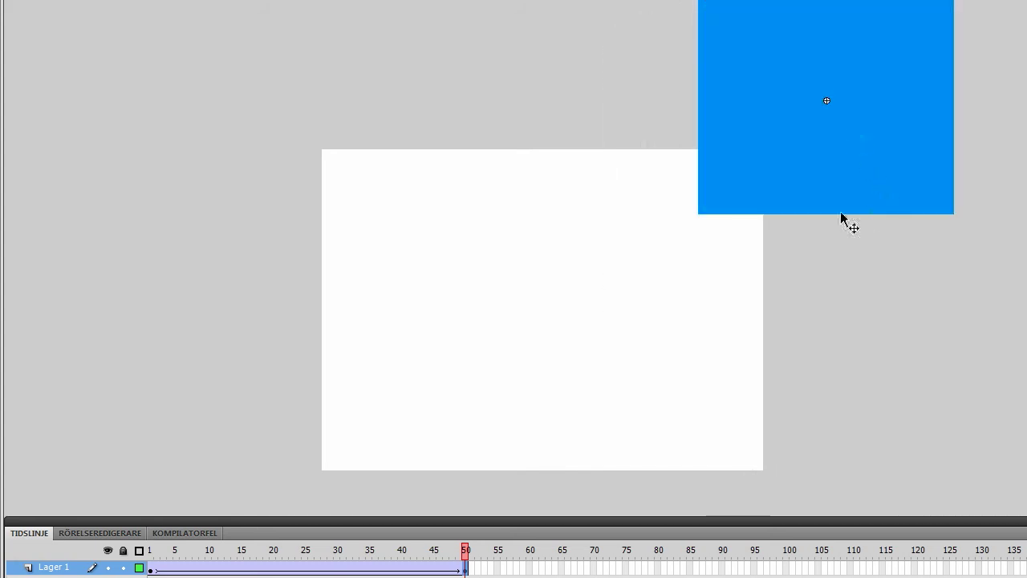
{"action": "left_click_drag", "start_coordinate": [465, 550], "coordinate": [24, 557]}
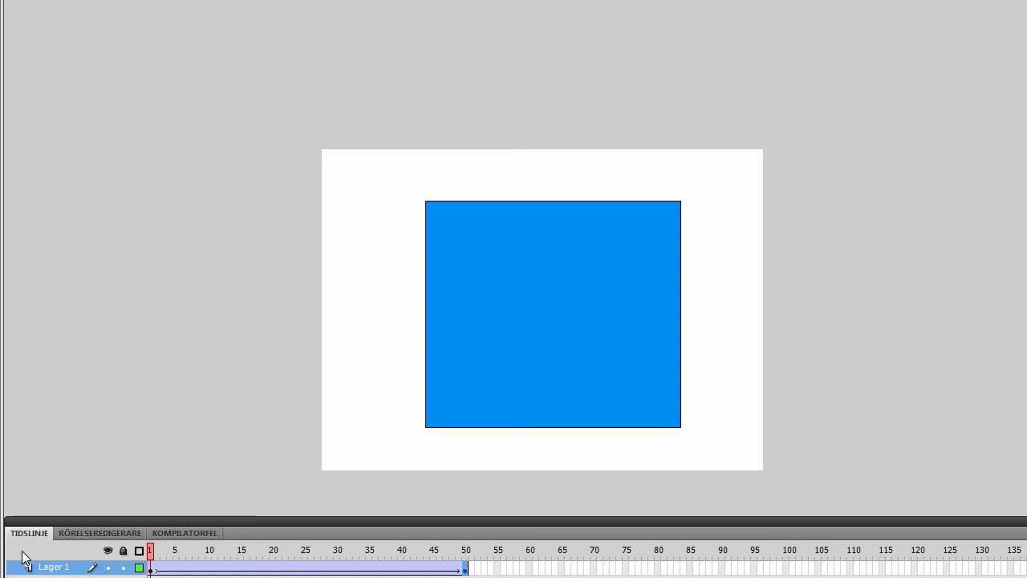
{"action": "key", "text": "Return"}
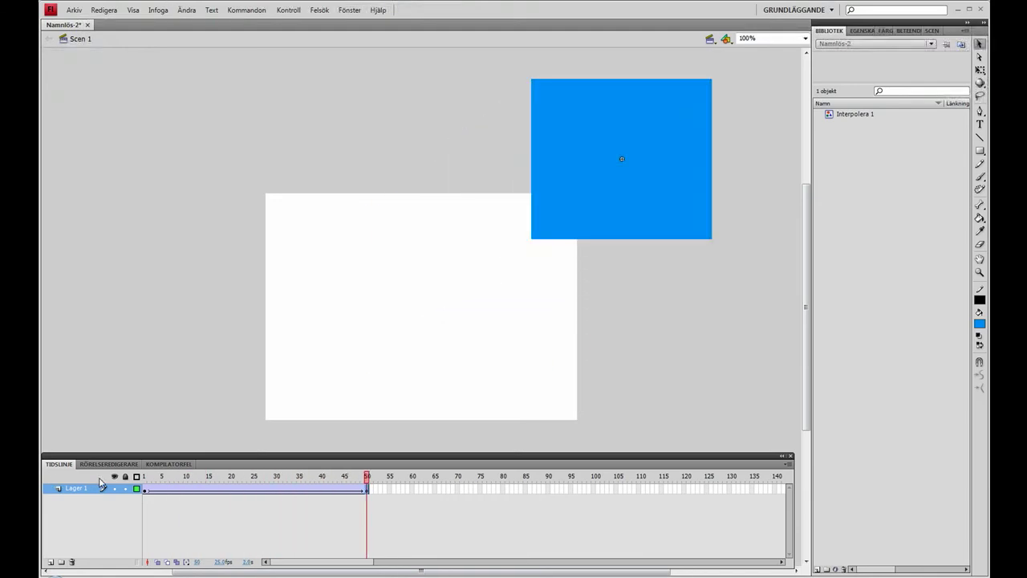
Shrink the rectangle in the frame 50 keyframe with Free Transform (Omforma fritt) and preview the animation from frame 1.
{"action": "left_click", "coordinate": [980, 70]}
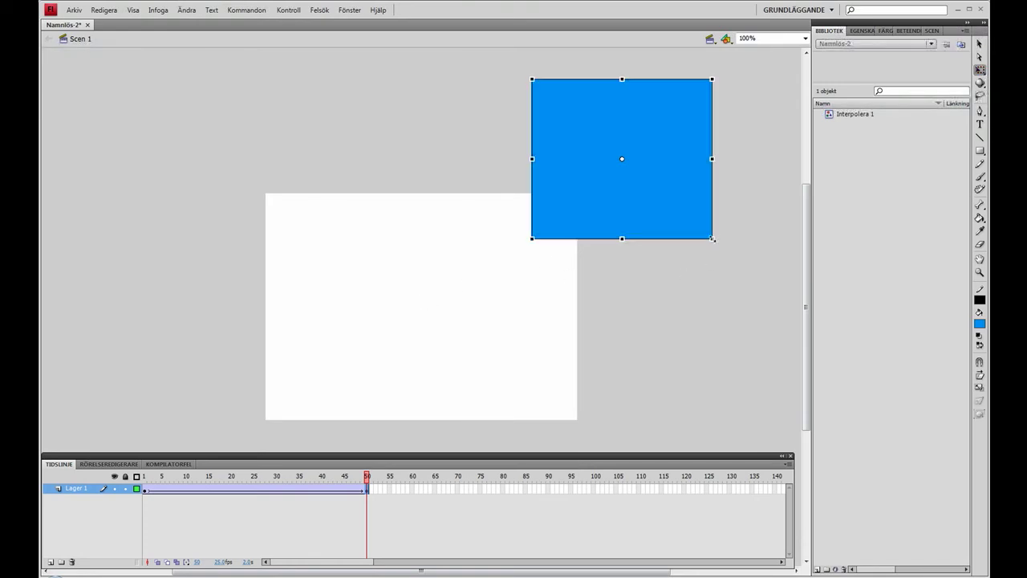
{"action": "mouse_move", "coordinate": [711, 239]}
{"action": "left_mouse_down"}
{"action": "mouse_move", "coordinate": [725, 250]}
{"action": "mouse_move", "coordinate": [711, 239]}
{"action": "left_mouse_up"}
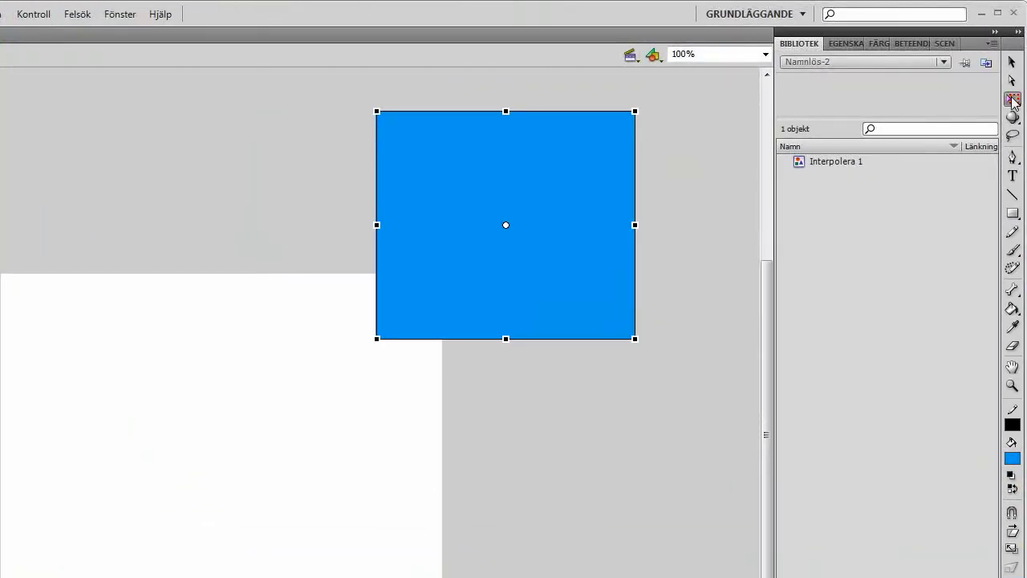
{"action": "left_click", "coordinate": [1012, 100]}
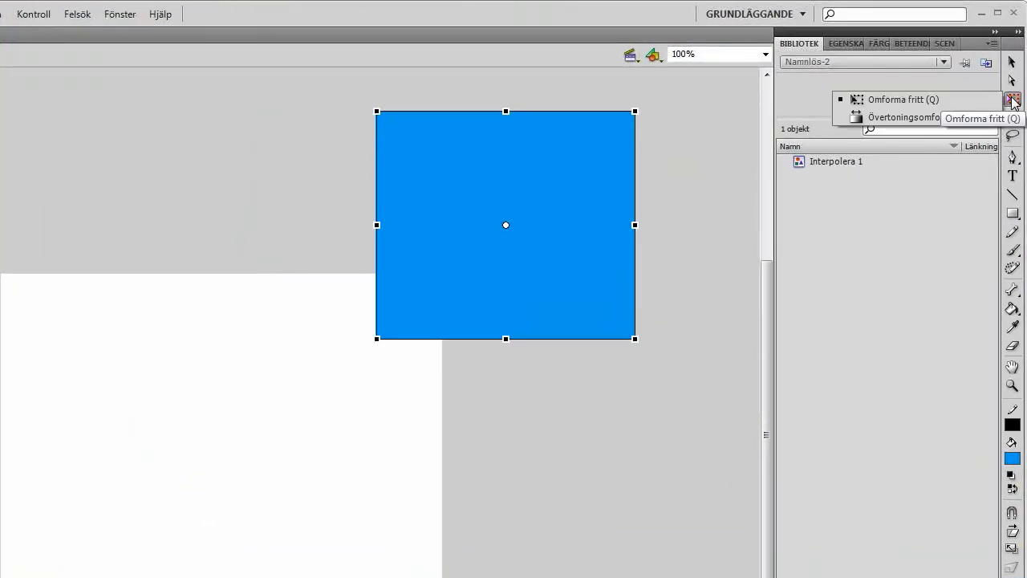
{"action": "left_click", "coordinate": [959, 98]}
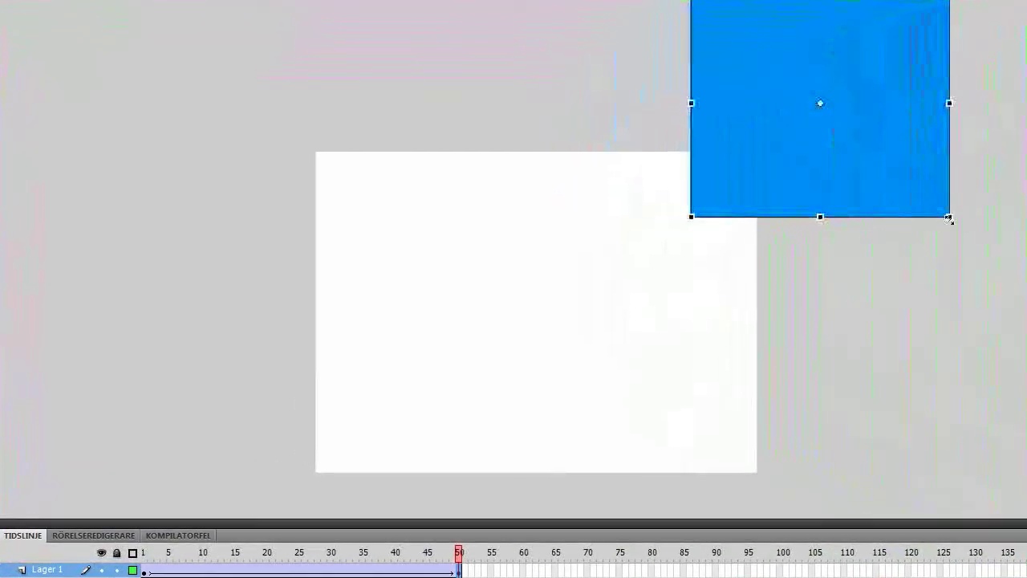
{"action": "left_click_drag", "start_coordinate": [948, 218], "coordinate": [858, 134]}
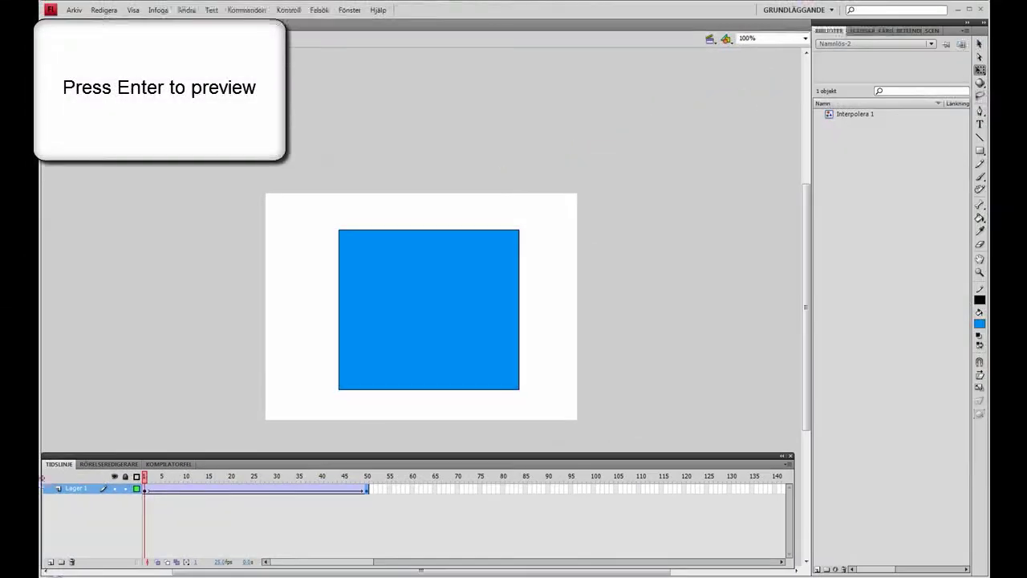
{"action": "key", "text": "Return"}
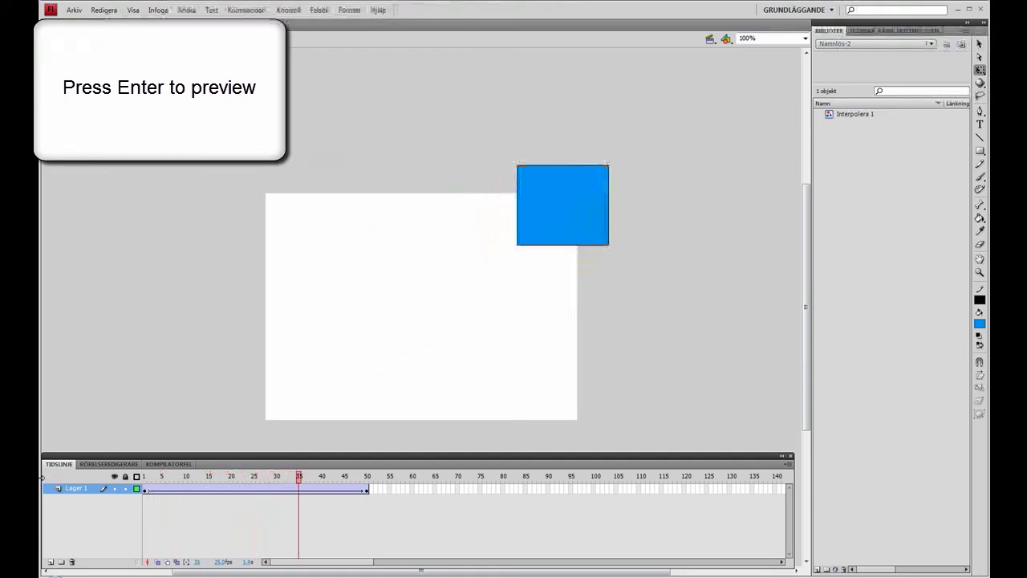
{"action": "key", "text": "Return"}
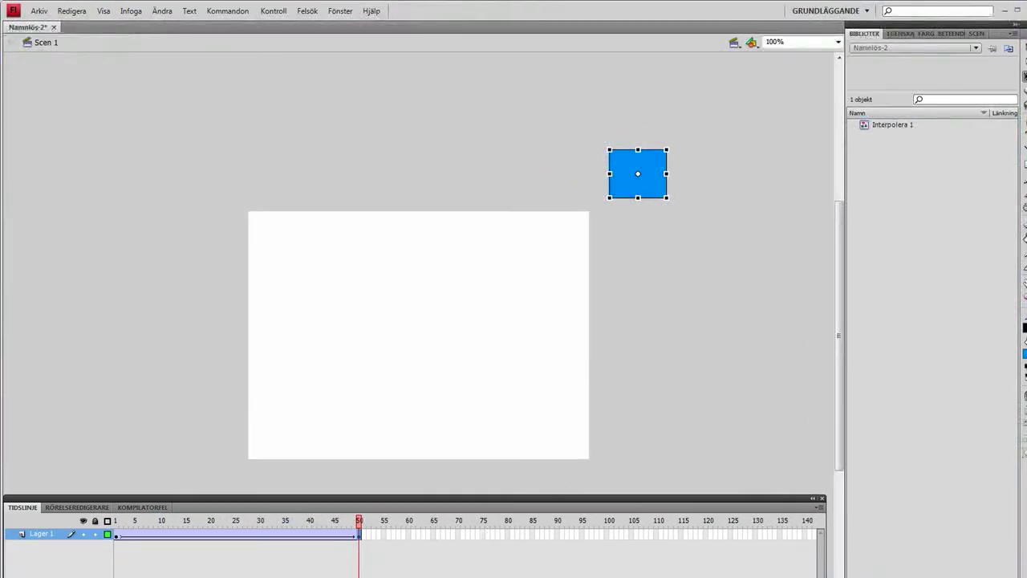
Select frames 1 to 50 on Lager 1 and remove them, clearing the tweened rectangle from the stage.
{"action": "left_click", "coordinate": [327, 572]}
{"action": "left_click_drag", "start_coordinate": [300, 537], "coordinate": [195, 547]}
{"action": "left_click", "coordinate": [198, 551]}
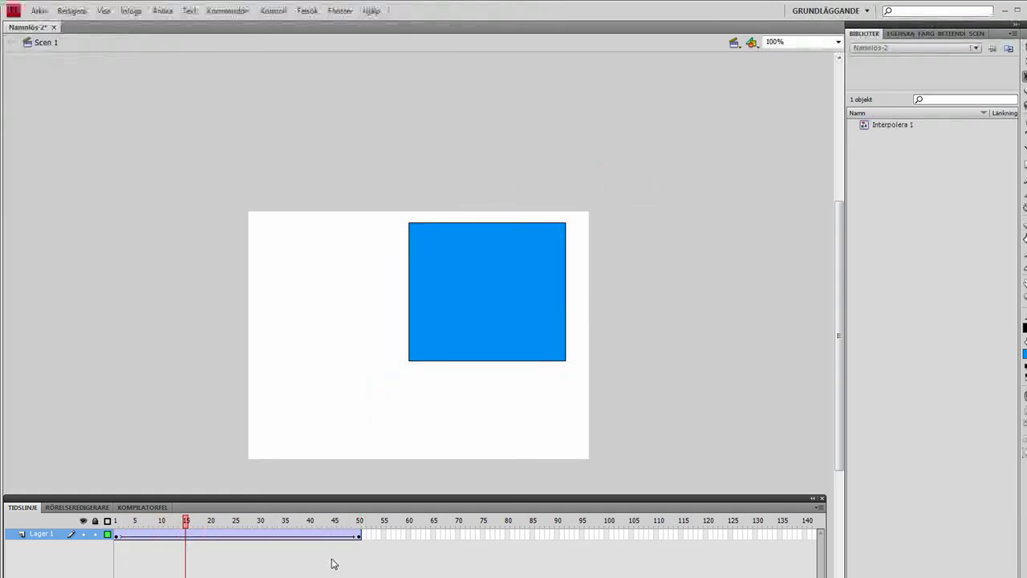
{"action": "left_click_drag", "start_coordinate": [361, 538], "coordinate": [120, 542]}
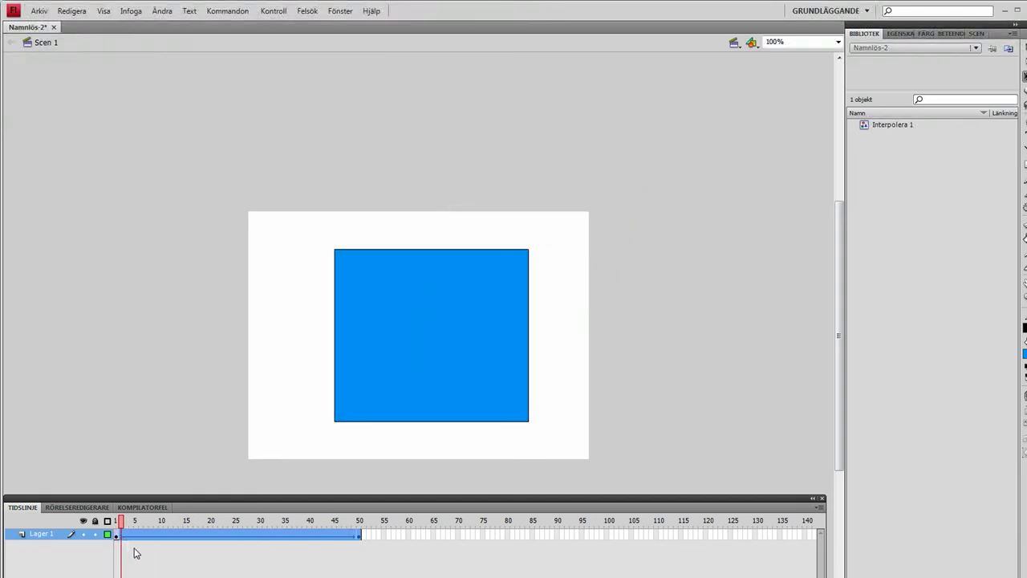
{"action": "left_click", "coordinate": [131, 546]}
{"action": "left_click_drag", "start_coordinate": [360, 536], "coordinate": [104, 544]}
{"action": "left_click", "coordinate": [117, 536]}
{"action": "left_click", "coordinate": [369, 536]}
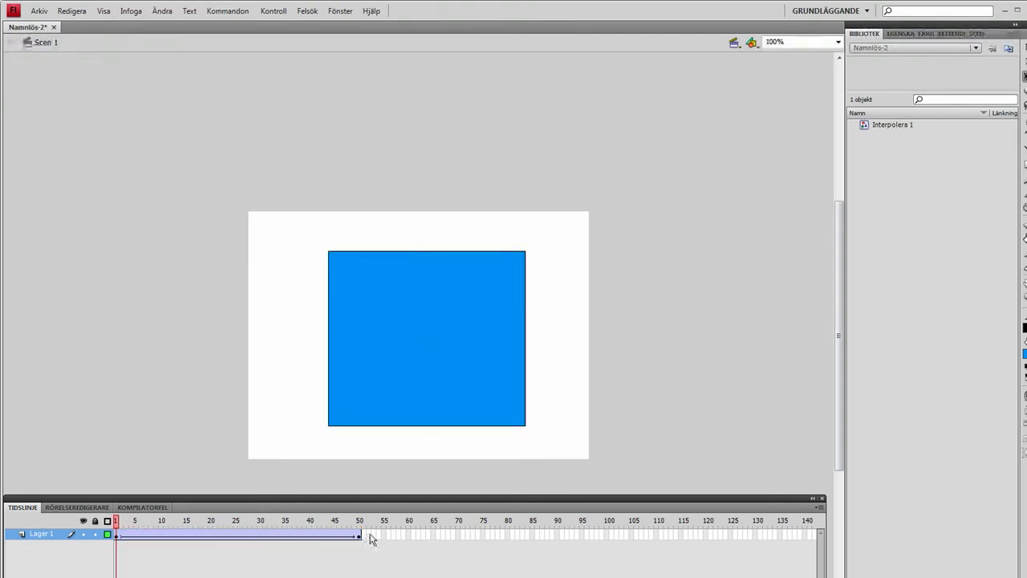
{"action": "left_click", "coordinate": [360, 537]}
{"action": "right_click", "coordinate": [132, 535]}
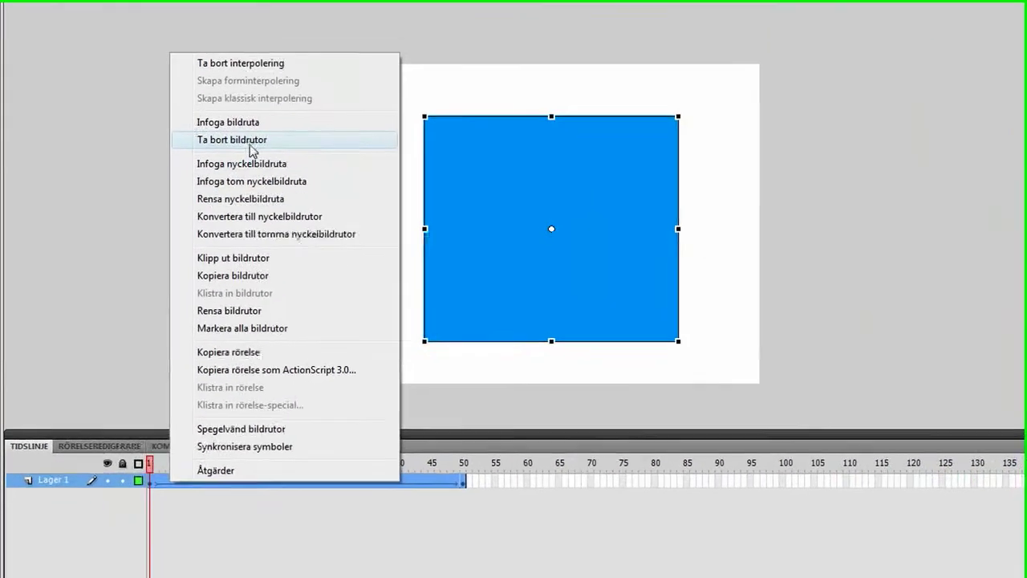
{"action": "left_click", "coordinate": [193, 273]}
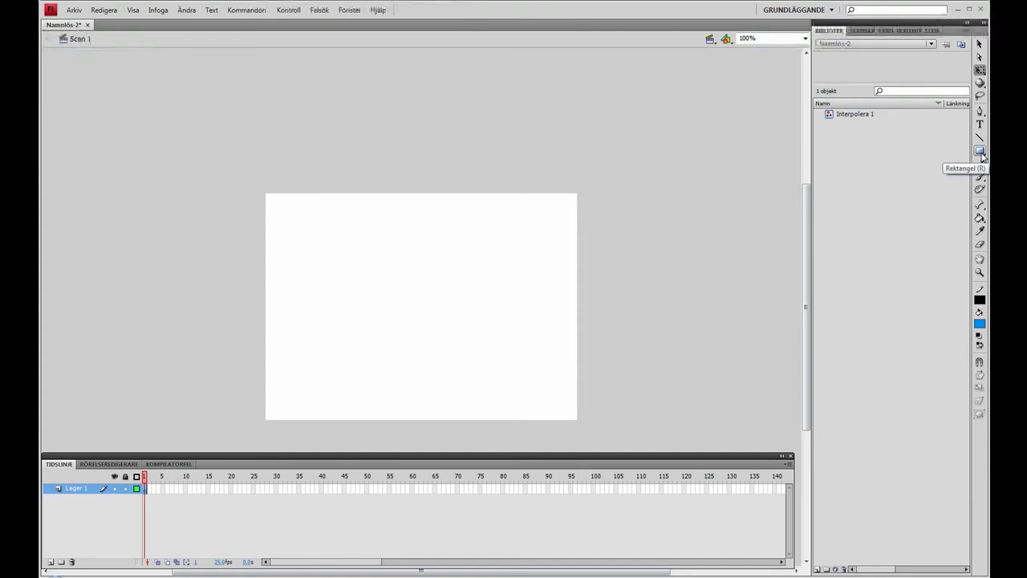
Draw a freehand, roughly circular closed outline on the stage with the Pencil tool, undoing an unwanted stroke.
{"action": "left_click", "coordinate": [979, 163]}
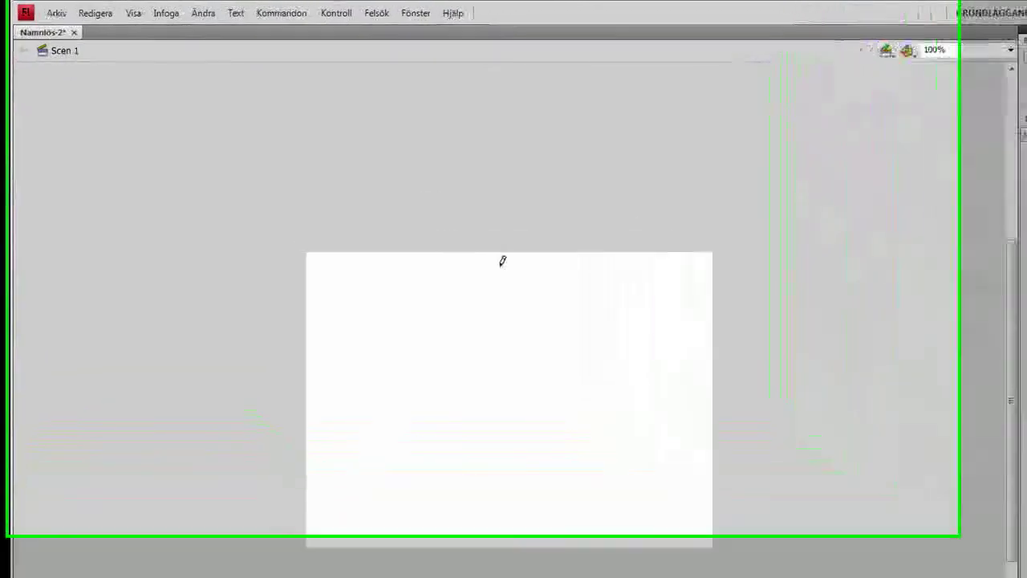
{"action": "mouse_move", "coordinate": [546, 293]}
{"action": "left_mouse_down"}
{"action": "mouse_move", "coordinate": [467, 357]}
{"action": "mouse_move", "coordinate": [455, 410]}
{"action": "mouse_move", "coordinate": [483, 455]}
{"action": "mouse_move", "coordinate": [525, 461]}
{"action": "mouse_move", "coordinate": [576, 415]}
{"action": "mouse_move", "coordinate": [595, 361]}
{"action": "mouse_move", "coordinate": [591, 320]}
{"action": "mouse_move", "coordinate": [564, 293]}
{"action": "mouse_move", "coordinate": [536, 286]}
{"action": "mouse_move", "coordinate": [510, 296]}
{"action": "mouse_move", "coordinate": [549, 304]}
{"action": "mouse_move", "coordinate": [462, 423]}
{"action": "mouse_move", "coordinate": [558, 500]}
{"action": "mouse_move", "coordinate": [644, 427]}
{"action": "mouse_move", "coordinate": [642, 359]}
{"action": "mouse_move", "coordinate": [616, 321]}
{"action": "mouse_move", "coordinate": [560, 302]}
{"action": "left_mouse_up"}
{"action": "key", "text": "ctrl+z"}
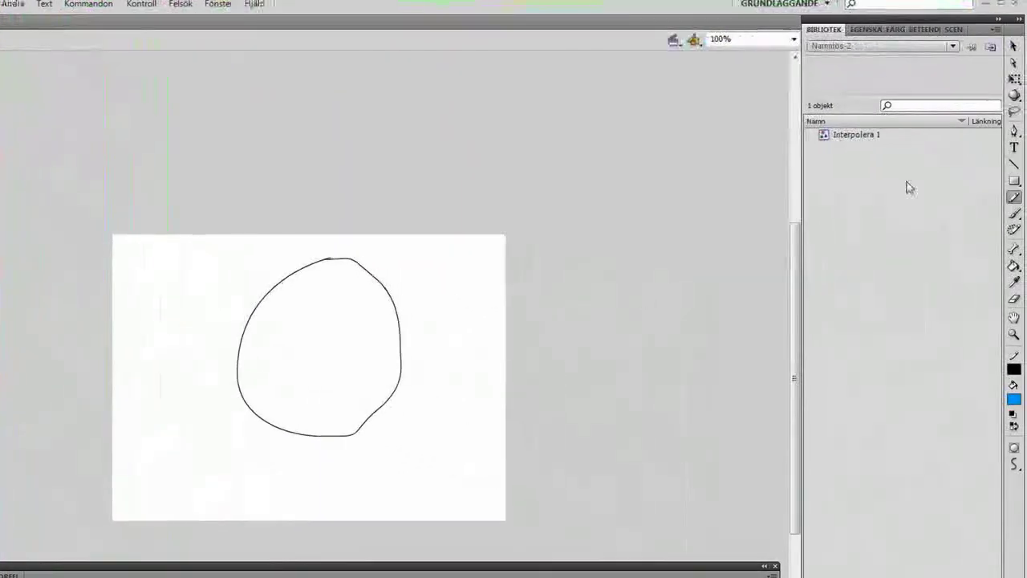
Select the whole freehand outline with the Selection tool and move it down to the vertical middle of the stage.
{"action": "left_click", "coordinate": [1013, 46]}
{"action": "left_click_drag", "start_coordinate": [167, 199], "coordinate": [539, 559]}
{"action": "left_click_drag", "start_coordinate": [360, 428], "coordinate": [354, 462]}
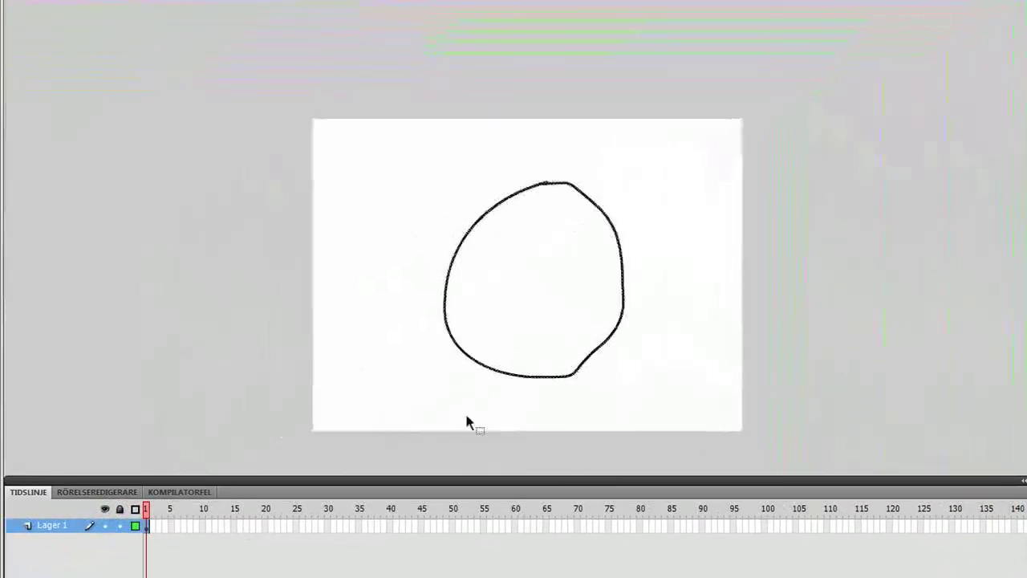
Create a shape tween (Skapa forminterpolering) on frame 1 of Lager 1 and insert a keyframe at frame 50.
{"action": "left_click", "coordinate": [146, 527]}
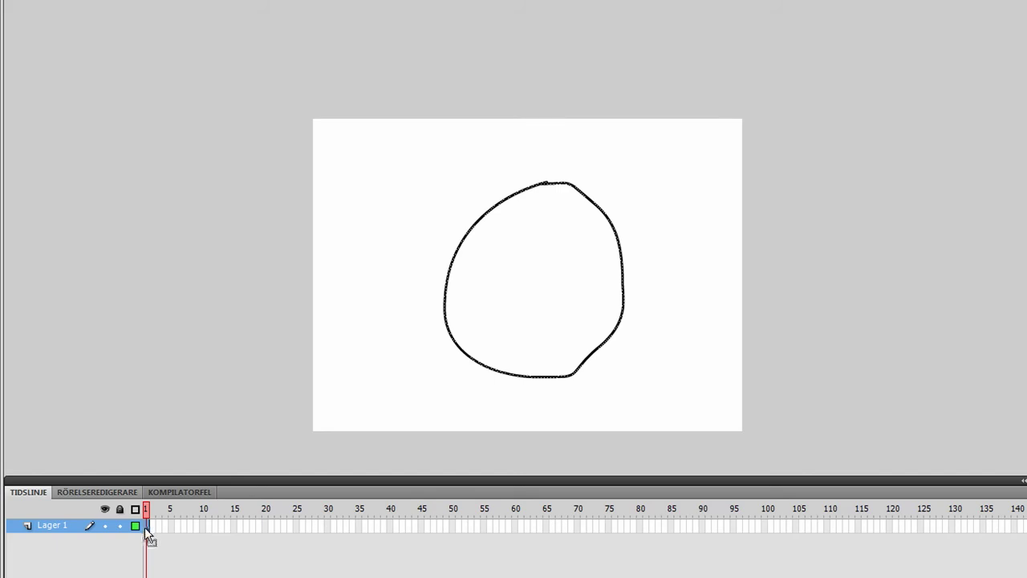
{"action": "right_click", "coordinate": [146, 528]}
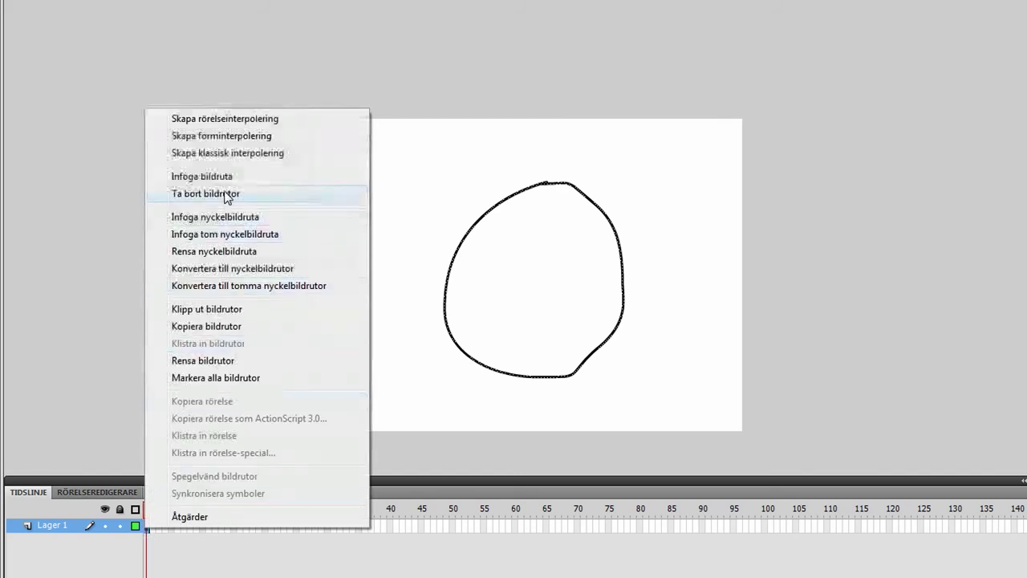
{"action": "left_click", "coordinate": [224, 137]}
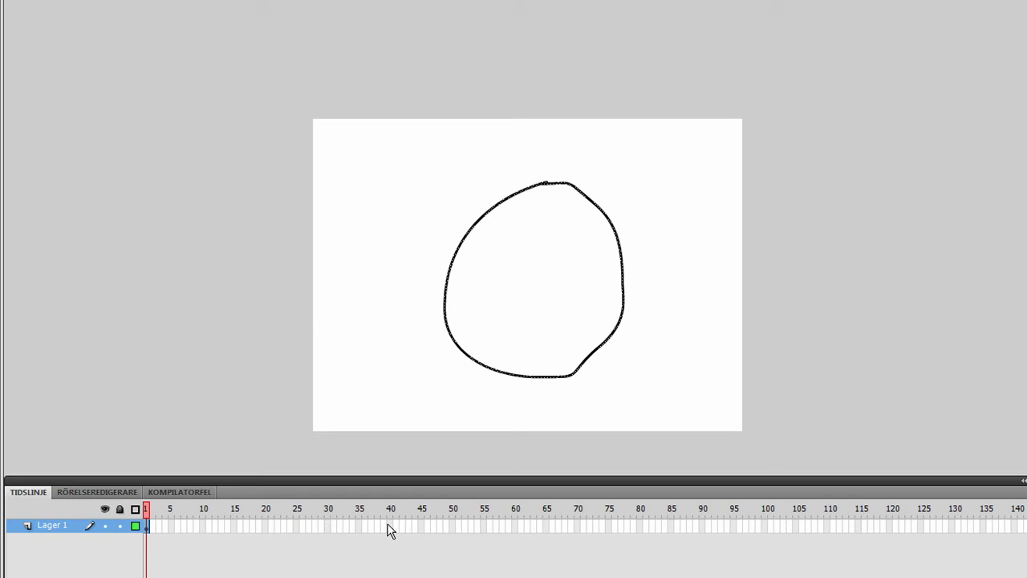
{"action": "left_click", "coordinate": [453, 526]}
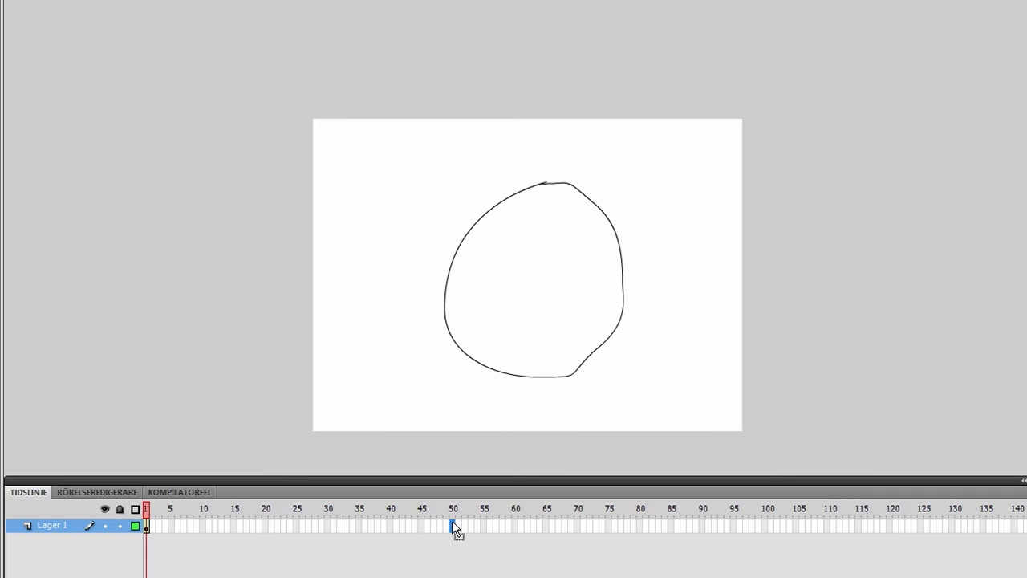
{"action": "key", "text": "F6"}
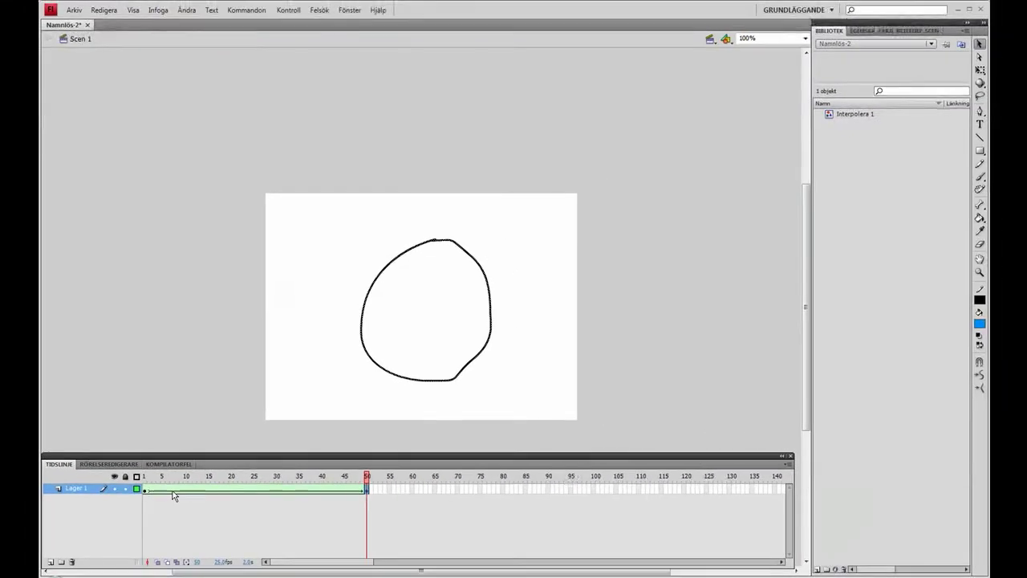
In the frame 50 keyframe, reshape the outline's upper-left part into a pointed spike with the Subselection tool (Delmarkering).
{"action": "left_click_drag", "start_coordinate": [144, 482], "coordinate": [348, 496]}
{"action": "left_click", "coordinate": [368, 489]}
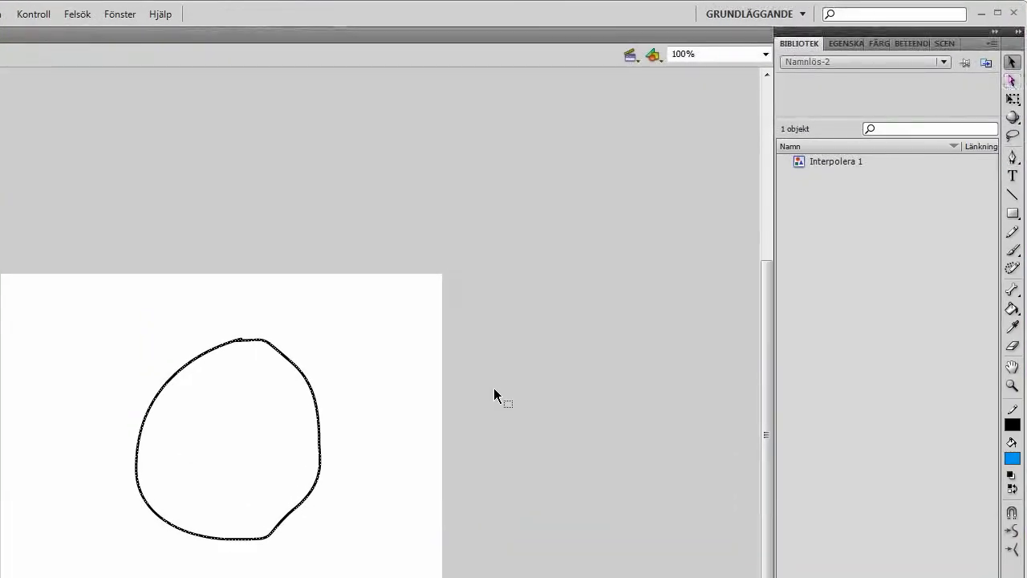
{"action": "left_click", "coordinate": [1012, 81]}
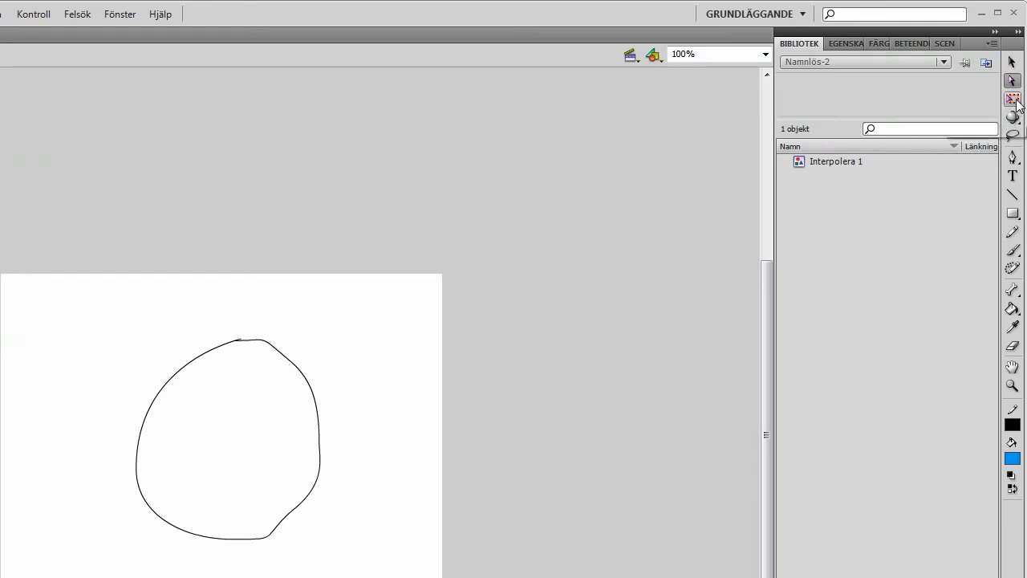
{"action": "left_click", "coordinate": [1012, 96]}
{"action": "left_click", "coordinate": [1012, 80]}
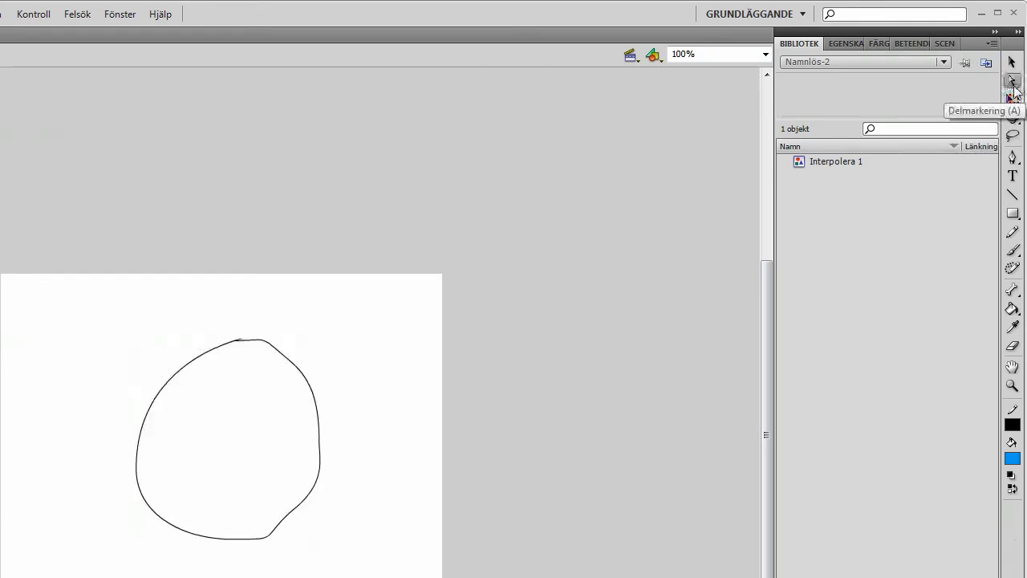
{"action": "left_click", "coordinate": [1012, 96]}
{"action": "left_click", "coordinate": [1011, 83]}
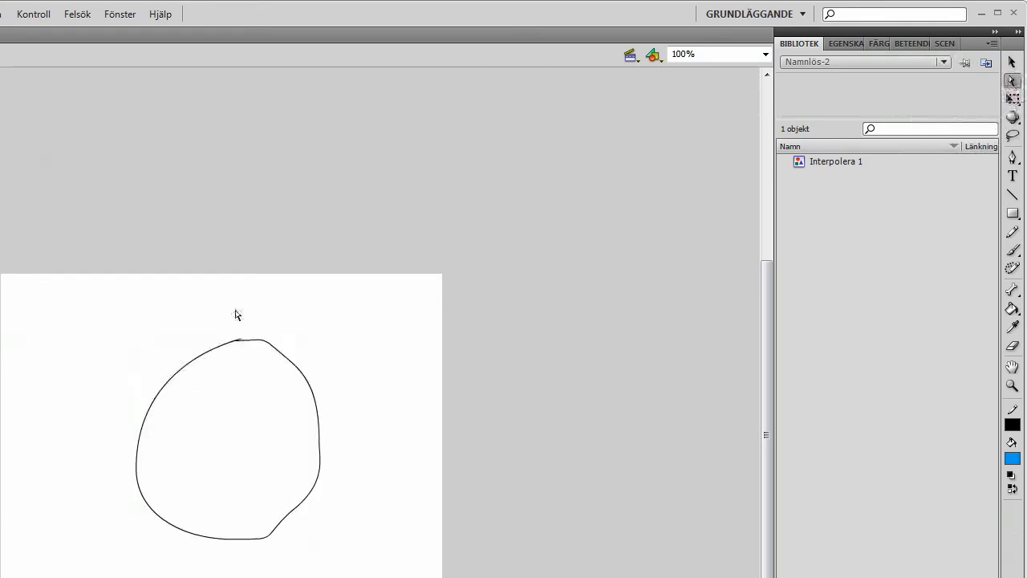
{"action": "left_click", "coordinate": [171, 383]}
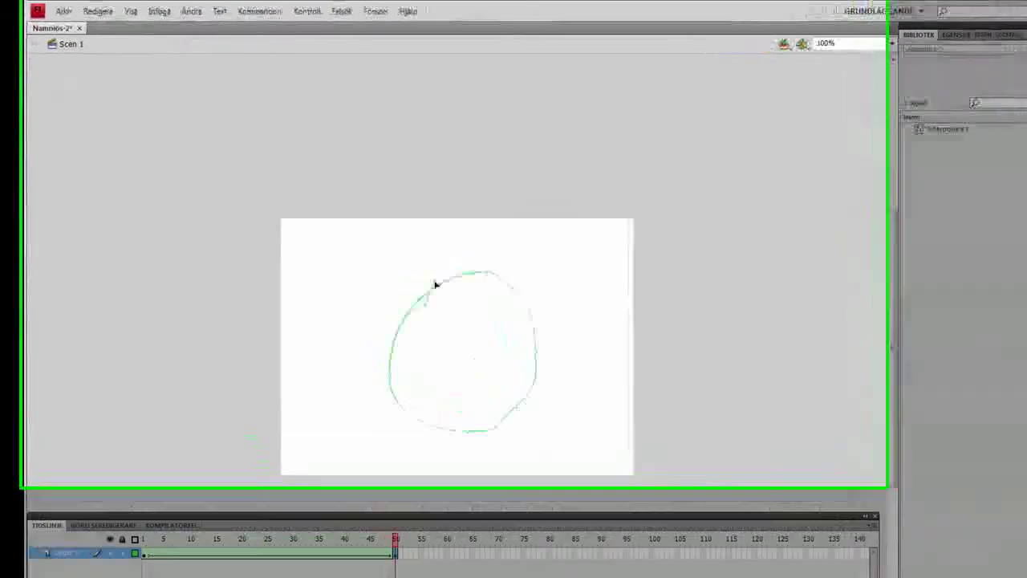
{"action": "left_click_drag", "start_coordinate": [405, 253], "coordinate": [374, 232]}
{"action": "left_click_drag", "start_coordinate": [456, 310], "coordinate": [493, 242]}
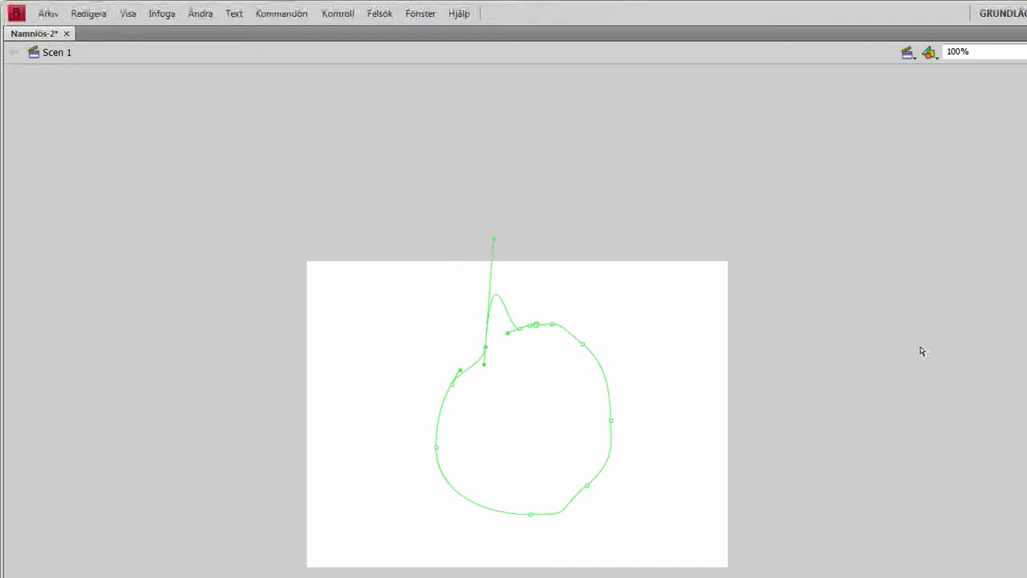
Pull the outline's upper-right, lower-right and left anchor points outward to distort the shape at frame 50.
{"action": "left_click", "coordinate": [584, 345]}
{"action": "left_click_drag", "start_coordinate": [585, 346], "coordinate": [696, 312]}
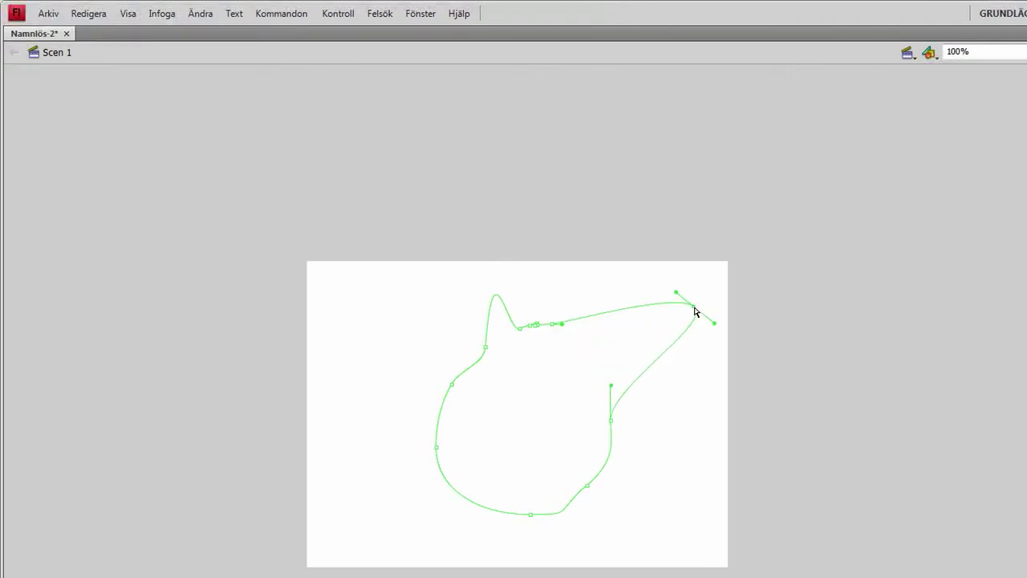
{"action": "left_click", "coordinate": [590, 485]}
{"action": "left_click_drag", "start_coordinate": [592, 487], "coordinate": [618, 520]}
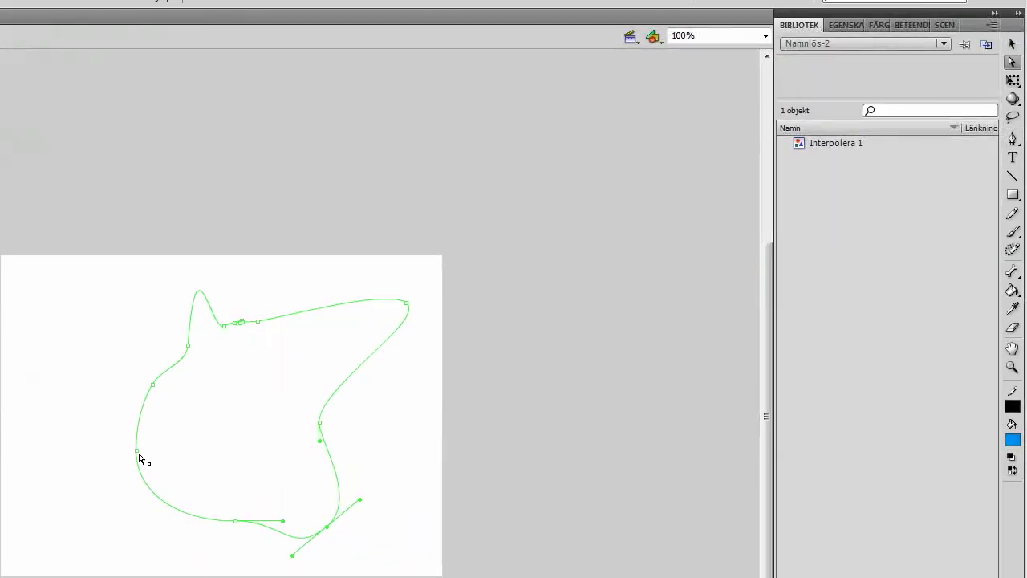
{"action": "left_click", "coordinate": [135, 455]}
{"action": "left_click_drag", "start_coordinate": [136, 455], "coordinate": [79, 449]}
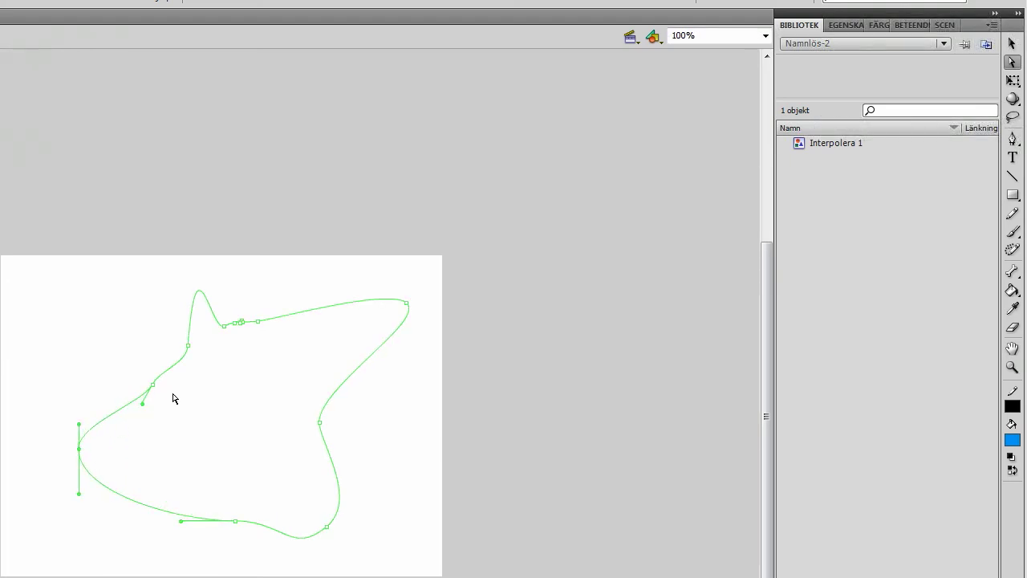
Deselect the reshaped outline, return to frame 1 and play the shape tween several times.
{"action": "left_click", "coordinate": [1011, 43]}
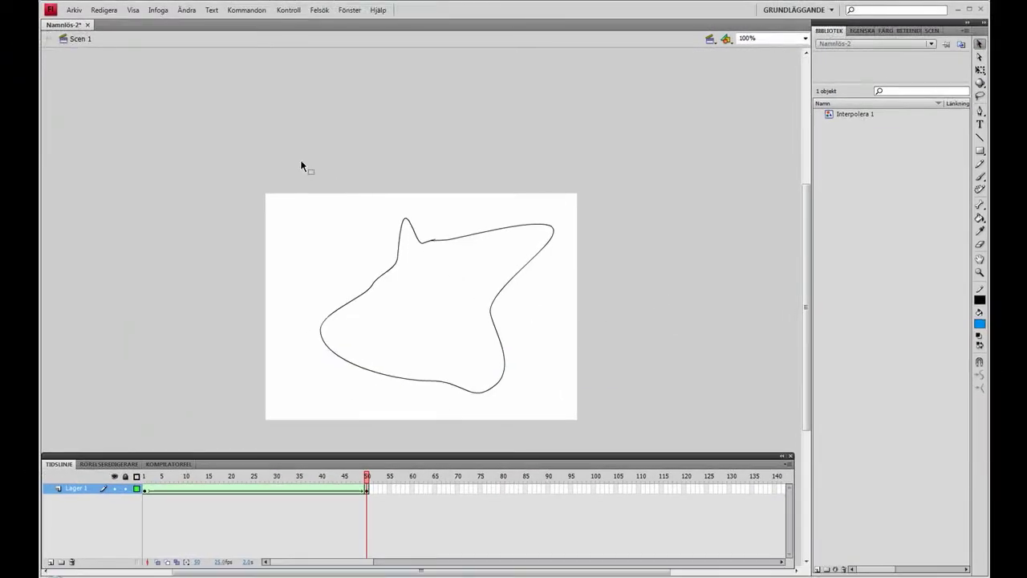
{"action": "mouse_move", "coordinate": [301, 166]}
{"action": "left_mouse_down"}
{"action": "mouse_move", "coordinate": [416, 257]}
{"action": "mouse_move", "coordinate": [567, 346]}
{"action": "mouse_move", "coordinate": [607, 410]}
{"action": "left_mouse_up"}
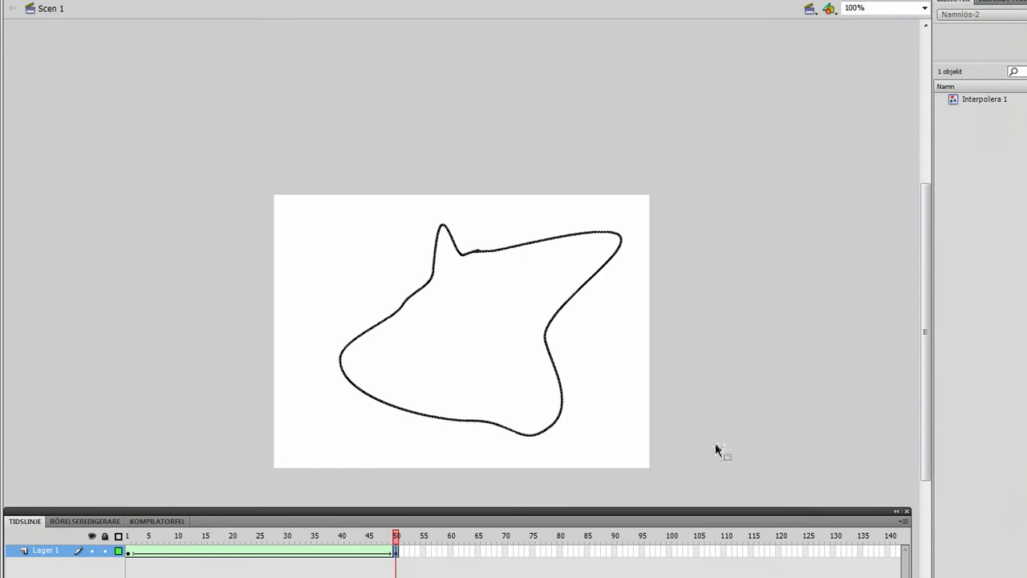
{"action": "left_click", "coordinate": [494, 497]}
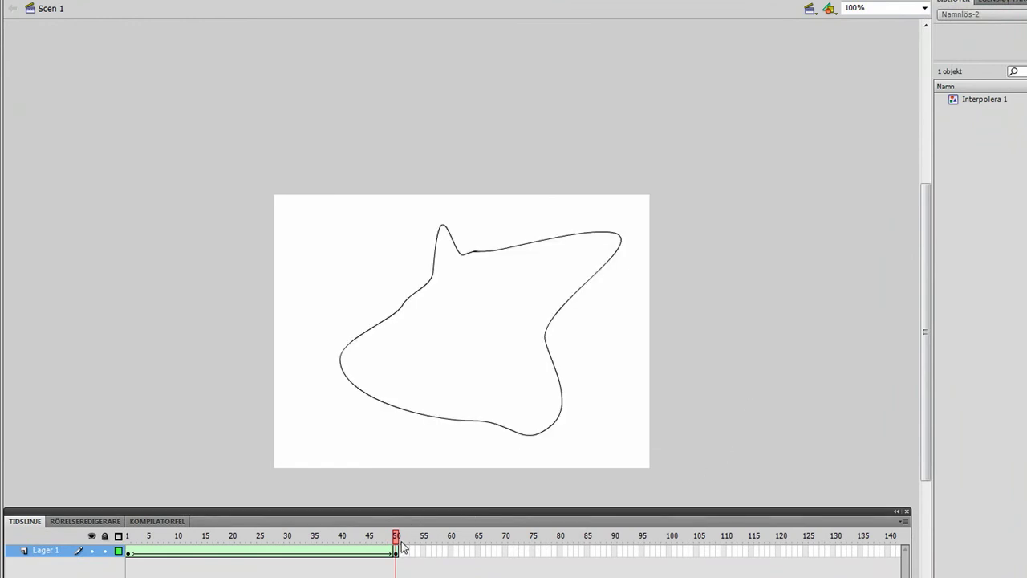
{"action": "left_click_drag", "start_coordinate": [399, 543], "coordinate": [2, 544]}
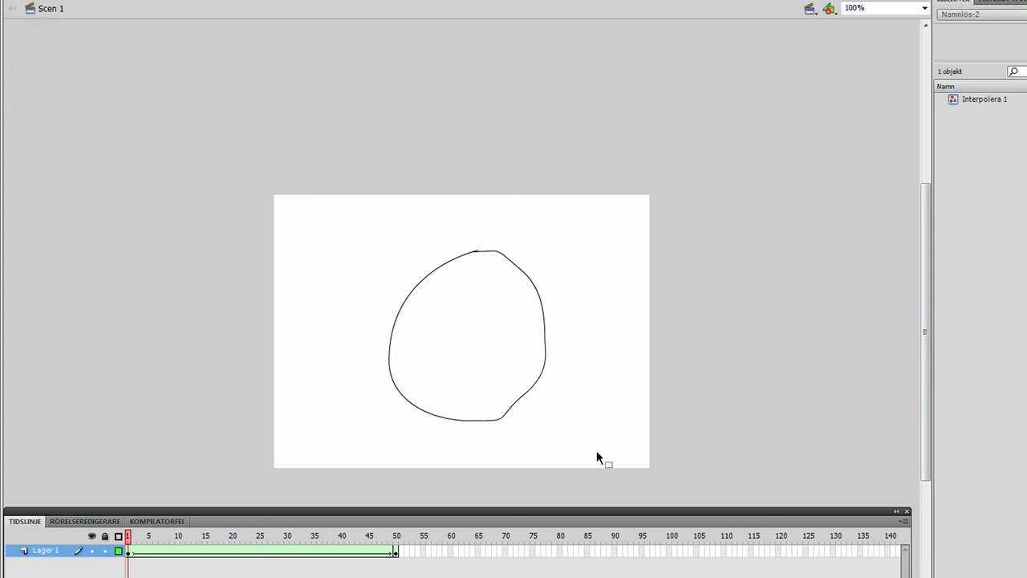
{"action": "key", "text": "Return"}
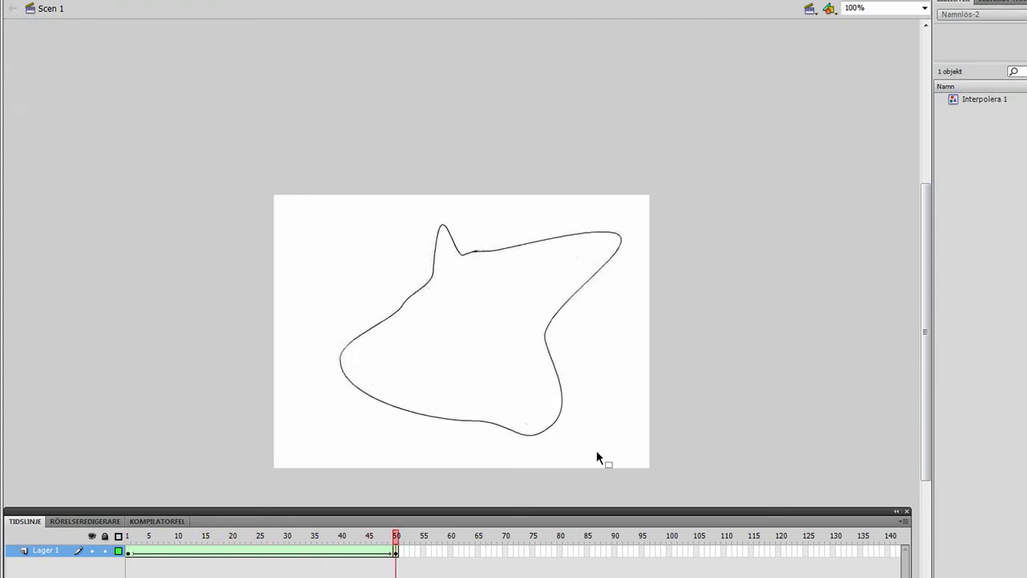
{"action": "key", "text": "Return"}
{"action": "key", "text": "Return"}
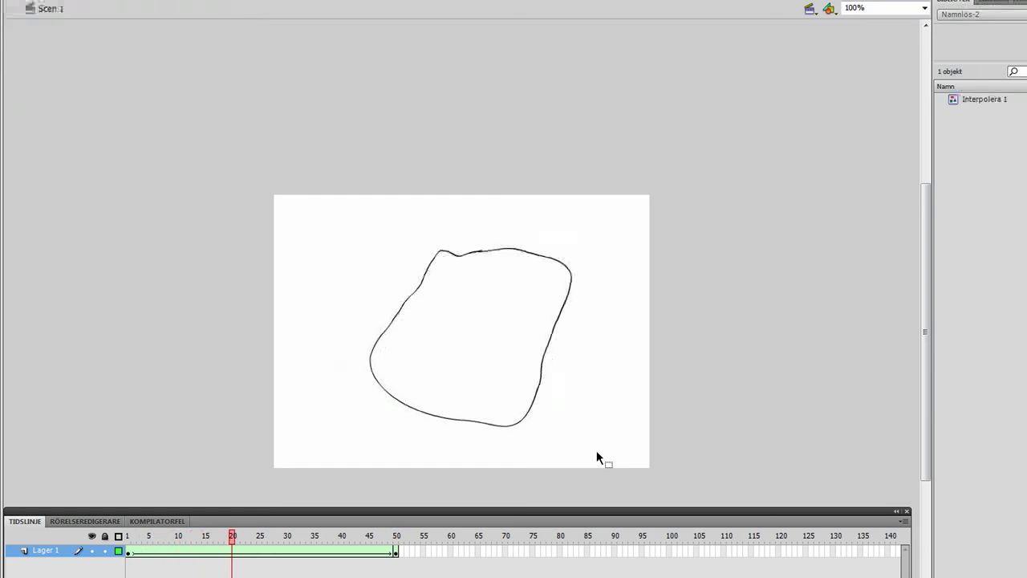
{"action": "key", "text": "Return"}
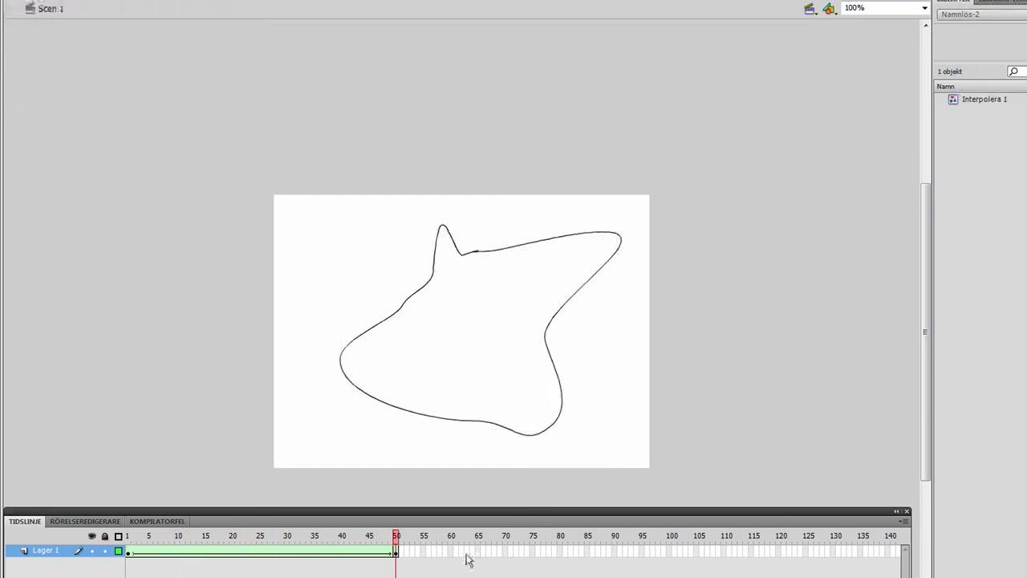
Remove the frames after frame 1 up to frame 50 on Lager 1 and remove the tween (Ta bort interpolering) from frame 1.
{"action": "left_click_drag", "start_coordinate": [395, 559], "coordinate": [131, 553]}
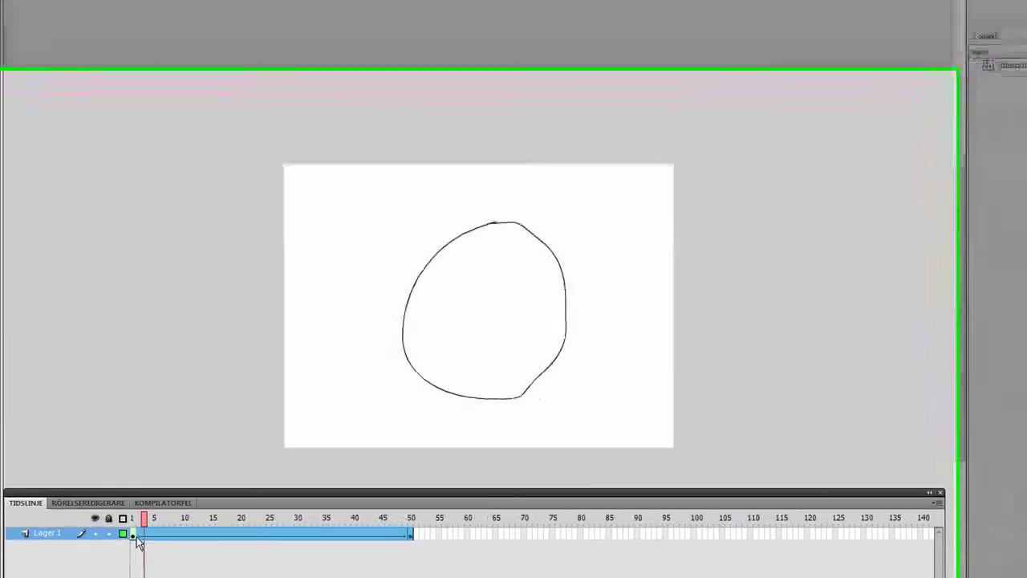
{"action": "right_click", "coordinate": [143, 556]}
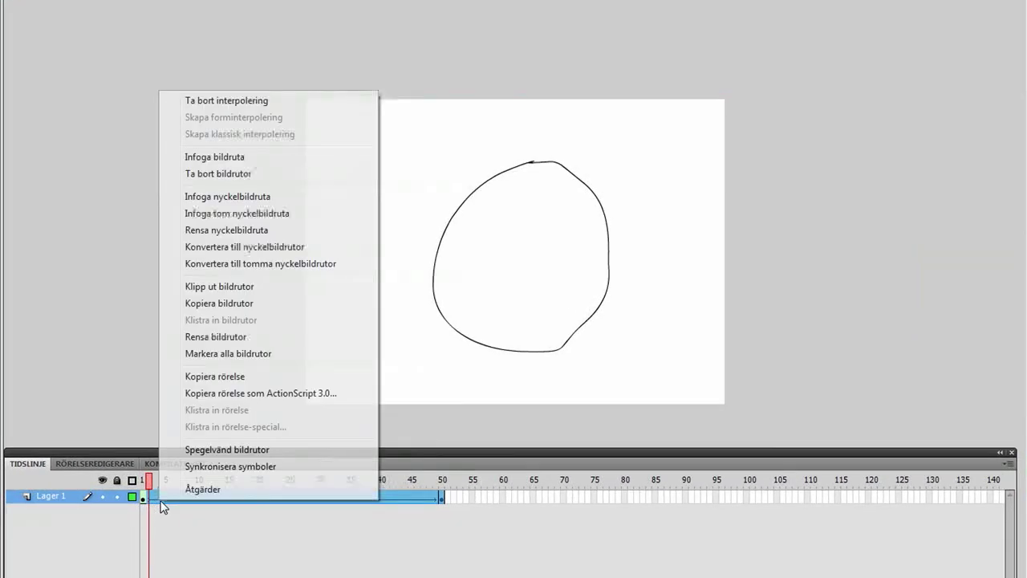
{"action": "left_click", "coordinate": [164, 175]}
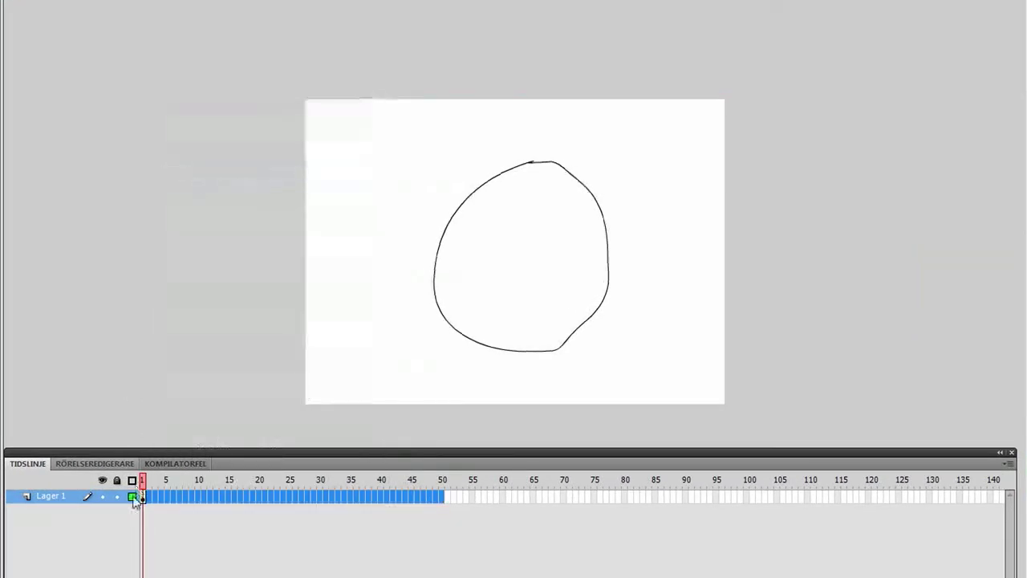
{"action": "right_click", "coordinate": [147, 501]}
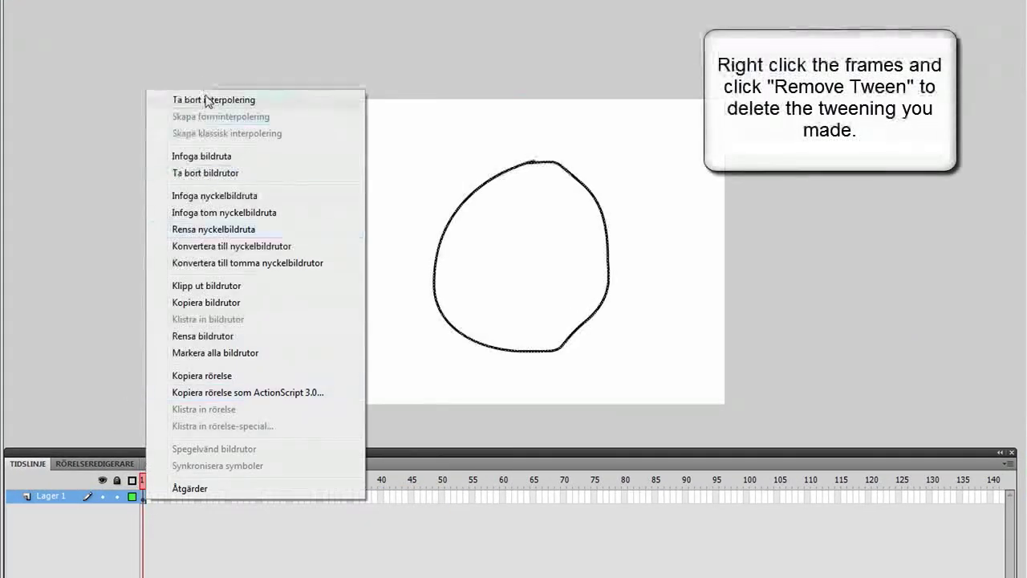
{"action": "left_click", "coordinate": [201, 101]}
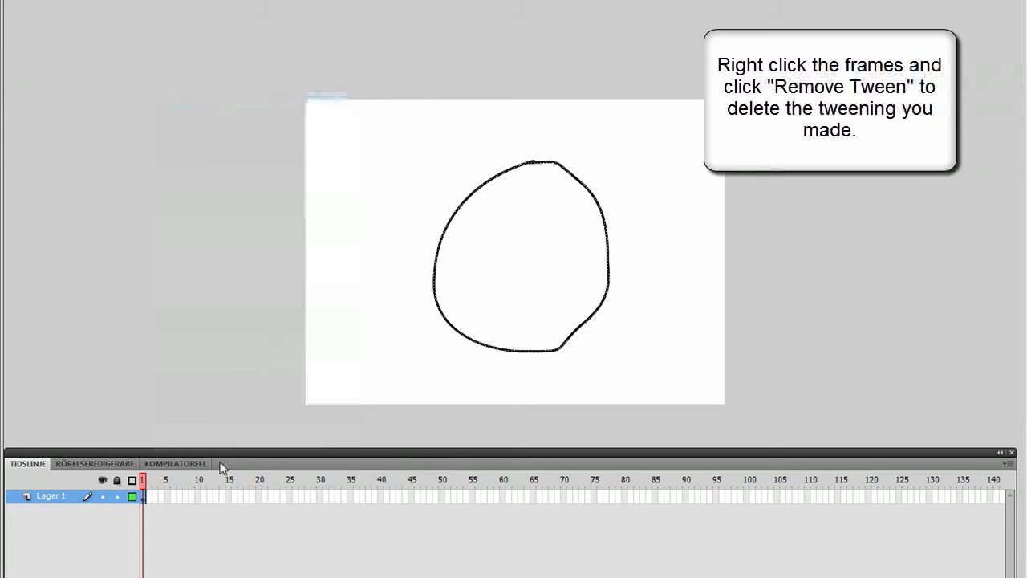
Create a motion tween (Skapa rörelseinterpolering) on frame 1, accepting the conversion of the outline to a symbol.
{"action": "right_click", "coordinate": [145, 502]}
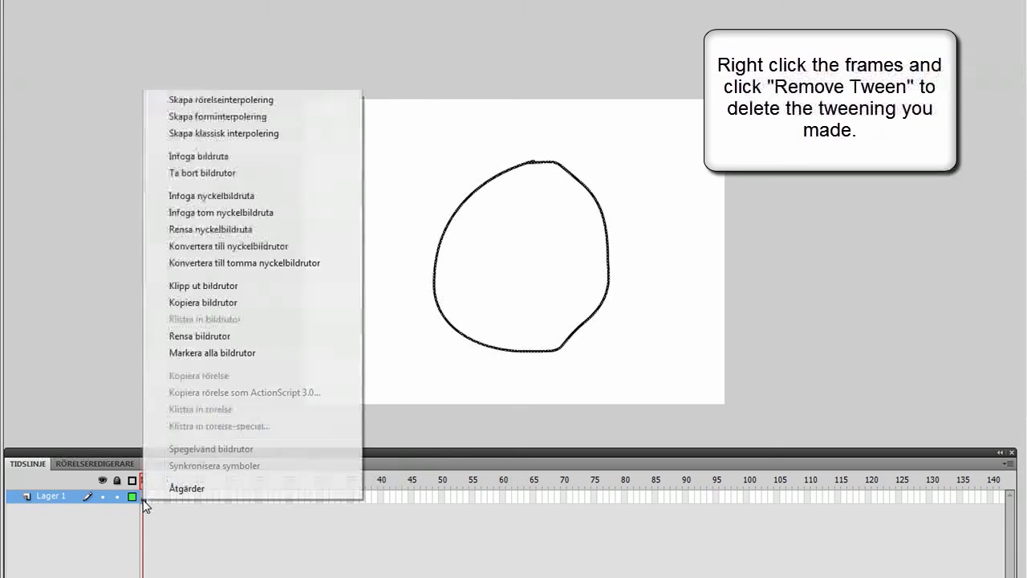
{"action": "left_click", "coordinate": [150, 509]}
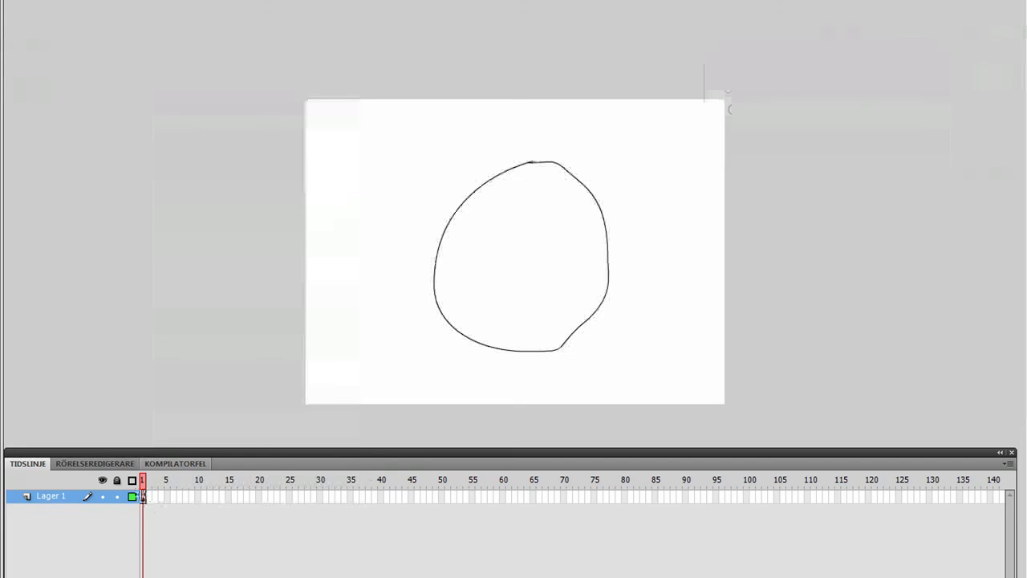
{"action": "right_click", "coordinate": [144, 500]}
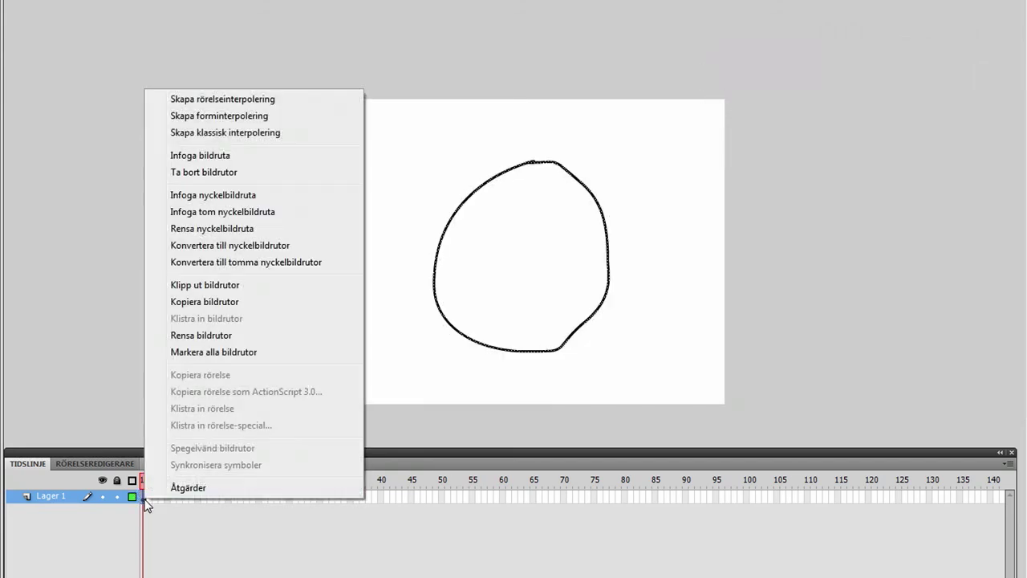
{"action": "left_click", "coordinate": [225, 100]}
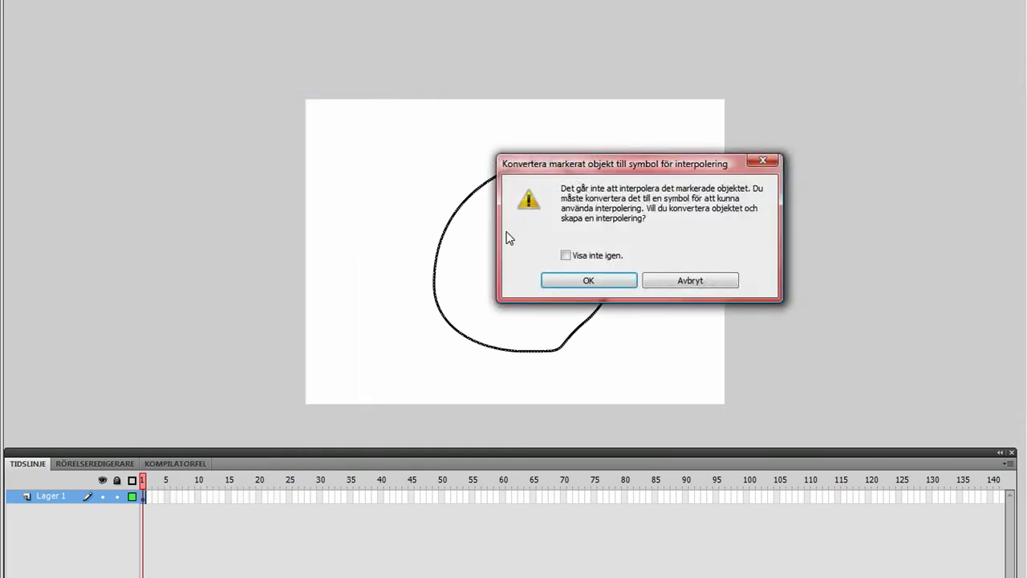
{"action": "left_click", "coordinate": [550, 280]}
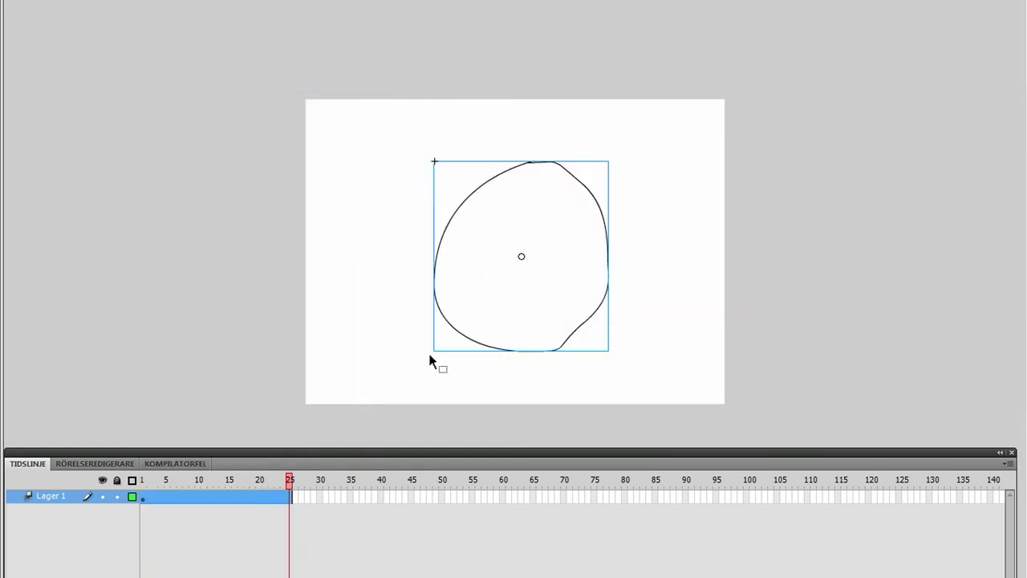
{"action": "left_click", "coordinate": [162, 523]}
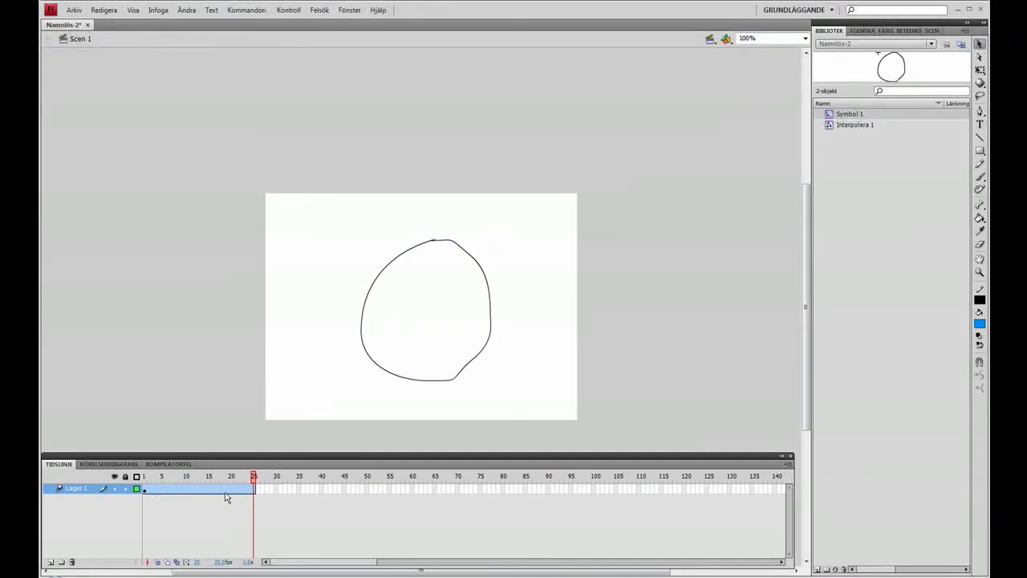
{"action": "left_click", "coordinate": [255, 489]}
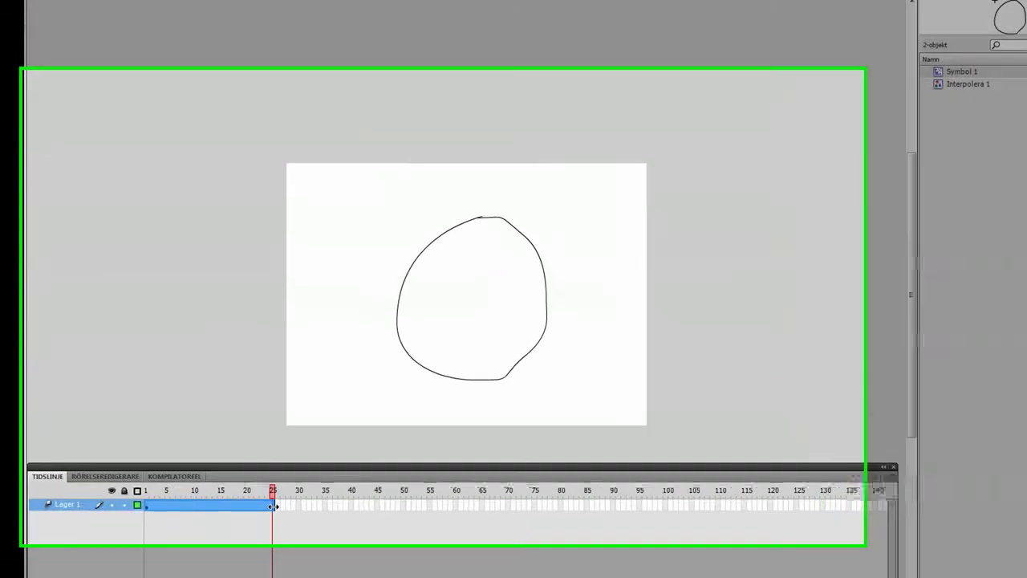
{"action": "left_click", "coordinate": [255, 491]}
{"action": "left_click", "coordinate": [316, 543]}
{"action": "left_click", "coordinate": [288, 531]}
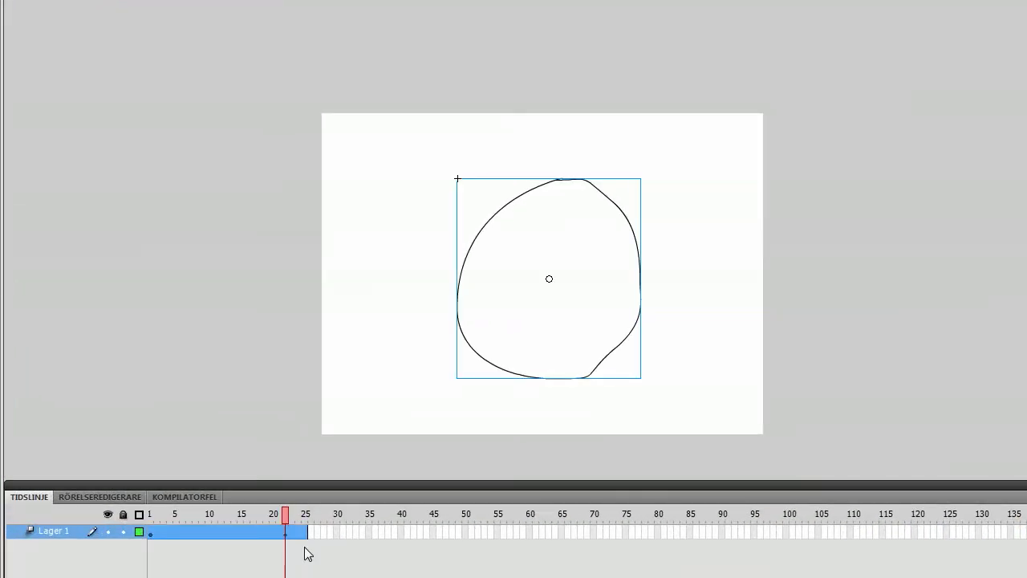
{"action": "left_click", "coordinate": [278, 511]}
Insert a keyframe at frame 20 of the motion tween and enlarge the outline symbol there with Free Transform.
{"action": "left_click_drag", "start_coordinate": [278, 511], "coordinate": [273, 511]}
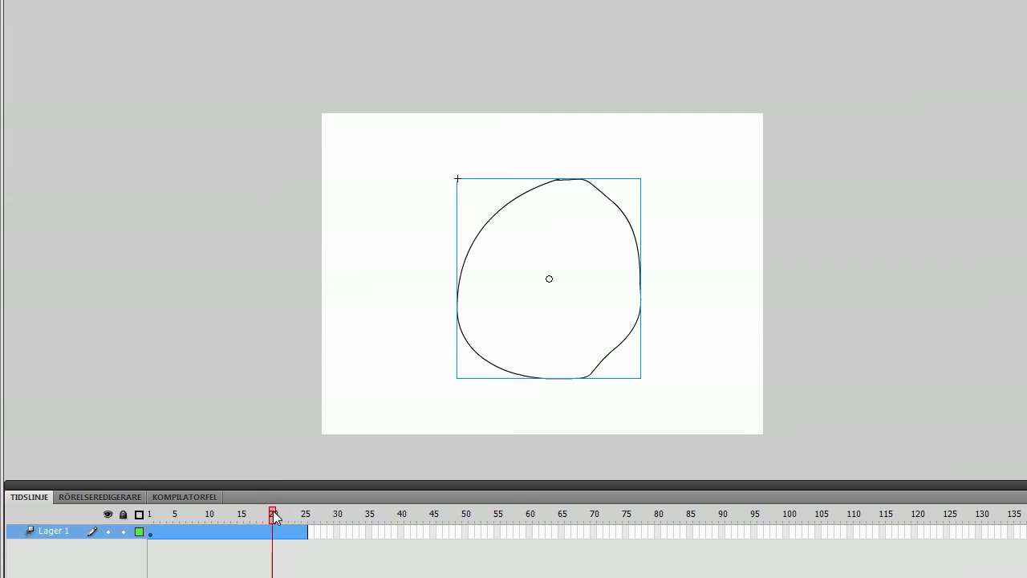
{"action": "left_click", "coordinate": [304, 556]}
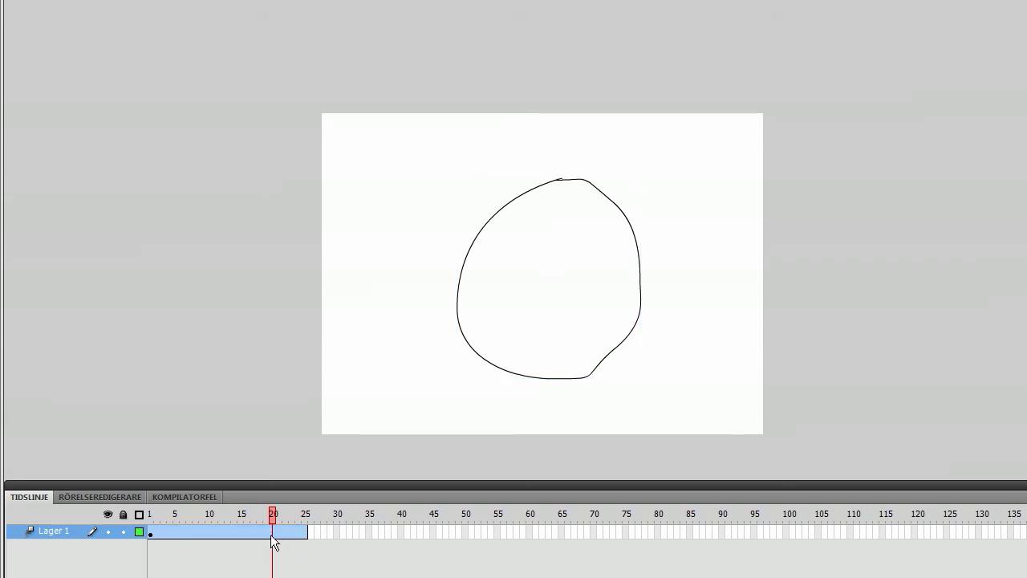
{"action": "mouse_move", "coordinate": [274, 523]}
{"action": "left_mouse_down"}
{"action": "mouse_move", "coordinate": [259, 524]}
{"action": "mouse_move", "coordinate": [271, 525]}
{"action": "mouse_move", "coordinate": [275, 540]}
{"action": "left_mouse_up"}
{"action": "left_click", "coordinate": [275, 537]}
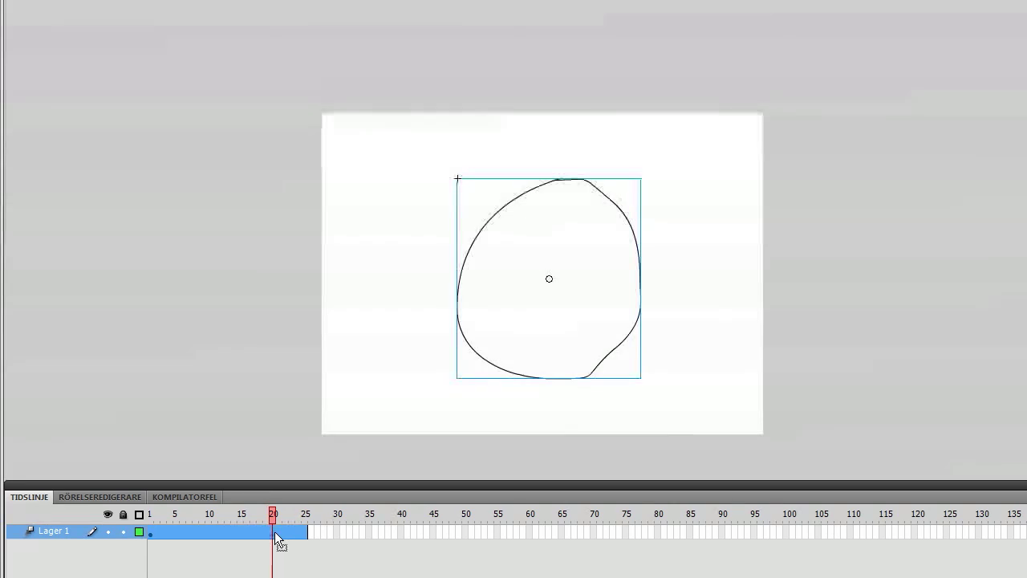
{"action": "key", "text": "q"}
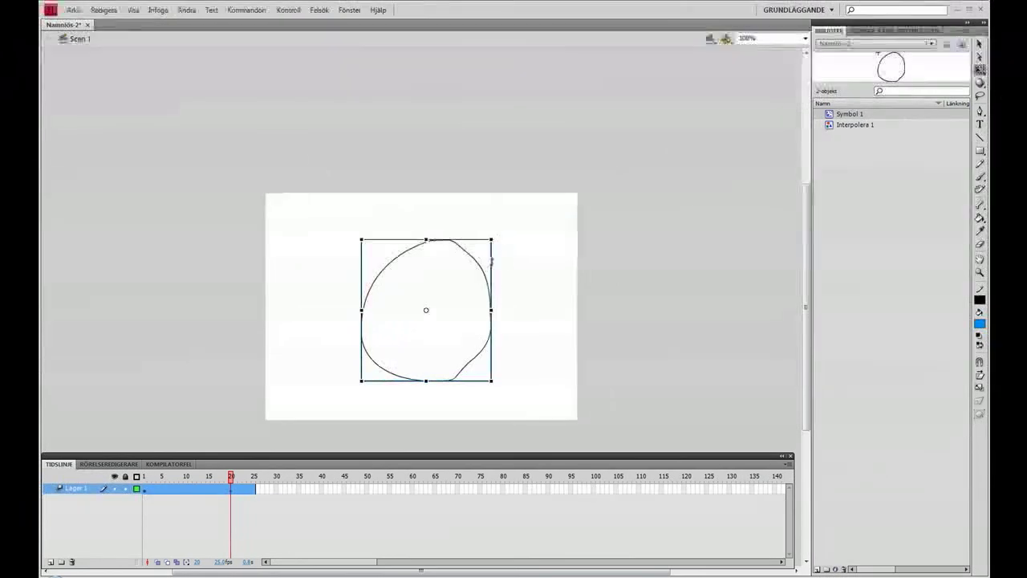
{"action": "left_click_drag", "start_coordinate": [491, 239], "coordinate": [529, 204]}
Return to frame 1 and play the motion tween with the enlarged outline.
{"action": "left_click", "coordinate": [224, 478]}
{"action": "left_click_drag", "start_coordinate": [225, 478], "coordinate": [142, 478]}
{"action": "key", "text": "Return"}
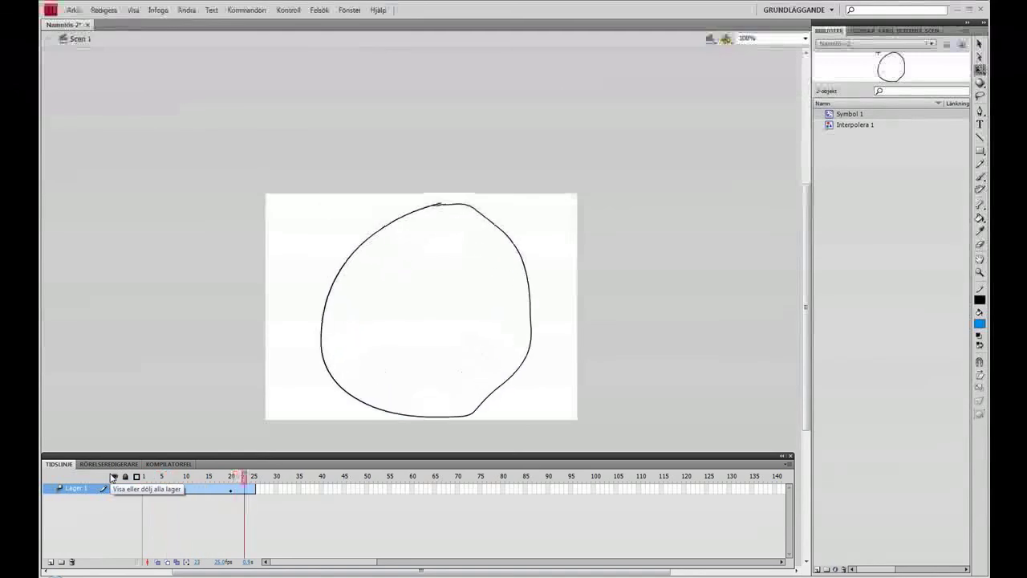
Select the motion tween at frame 20 and set its rotation to 20 times plus 90° clockwise (Medurs).
{"action": "left_click_drag", "start_coordinate": [245, 478], "coordinate": [231, 479]}
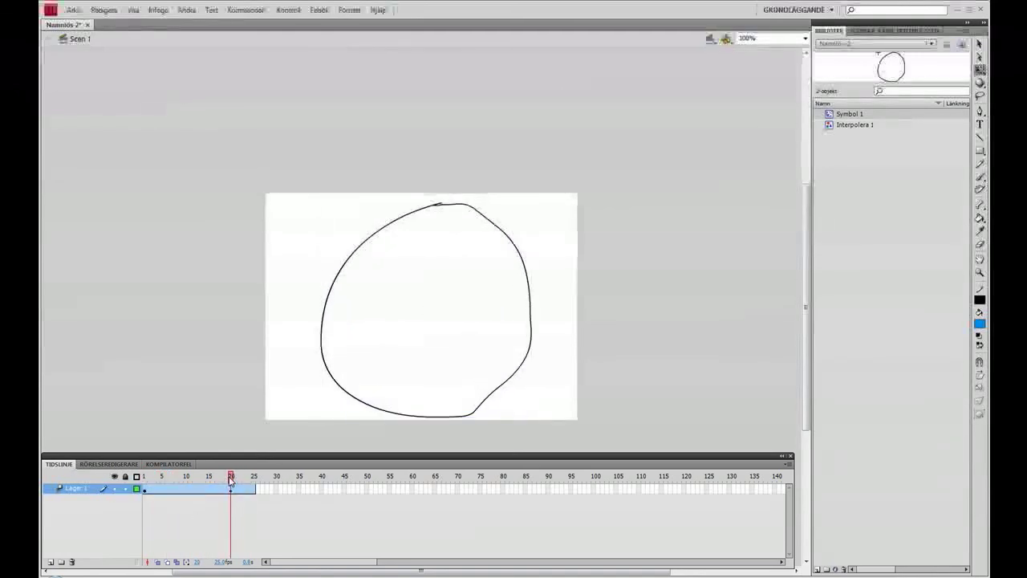
{"action": "left_click", "coordinate": [231, 485]}
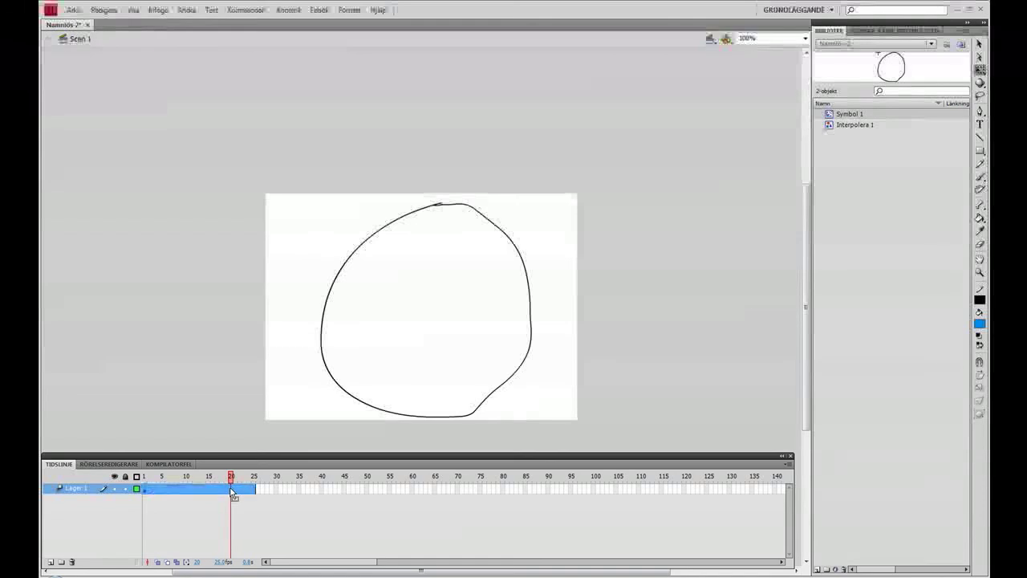
{"action": "left_click", "coordinate": [857, 30]}
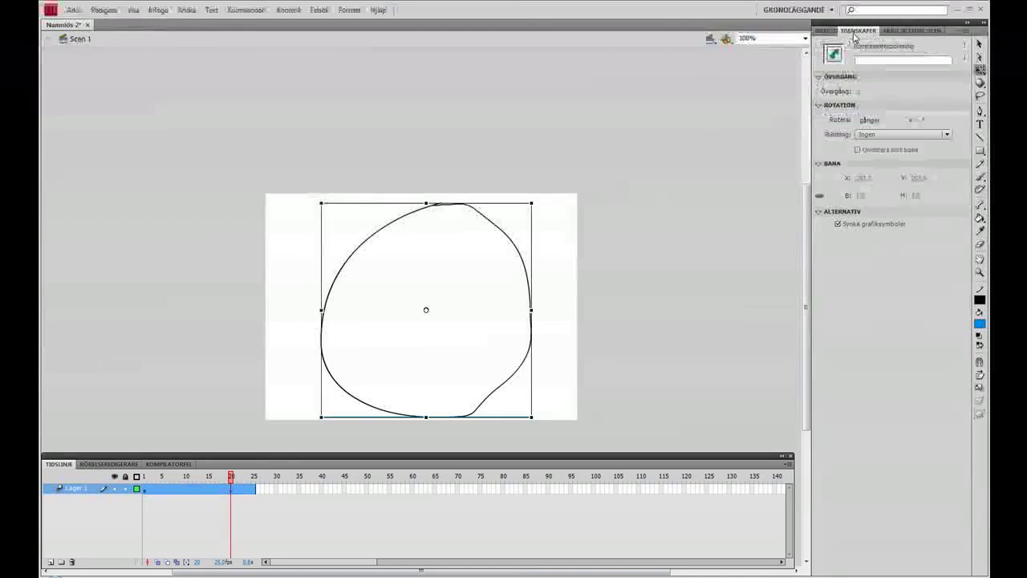
{"action": "left_click", "coordinate": [856, 121]}
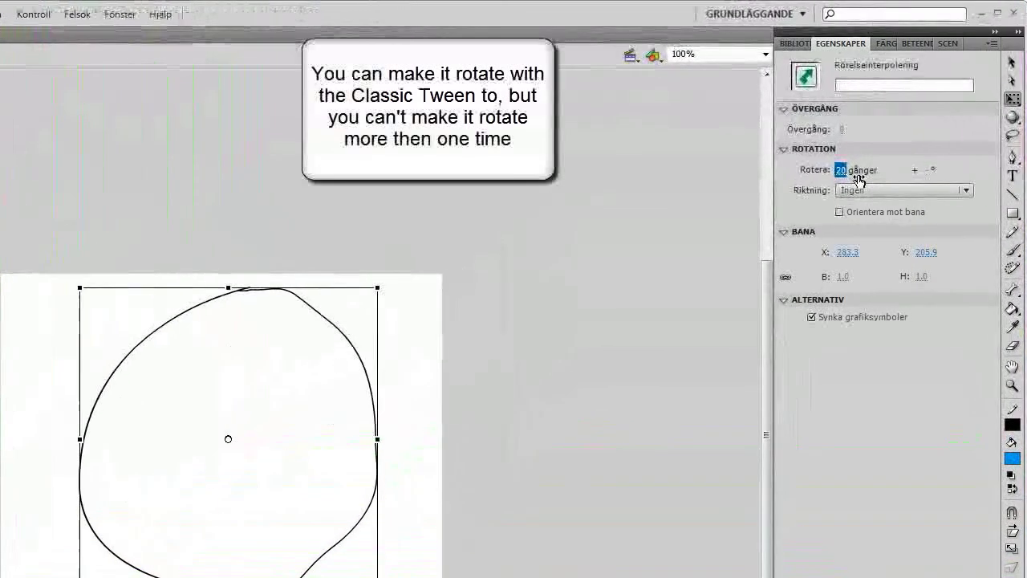
{"action": "key", "text": "Return"}
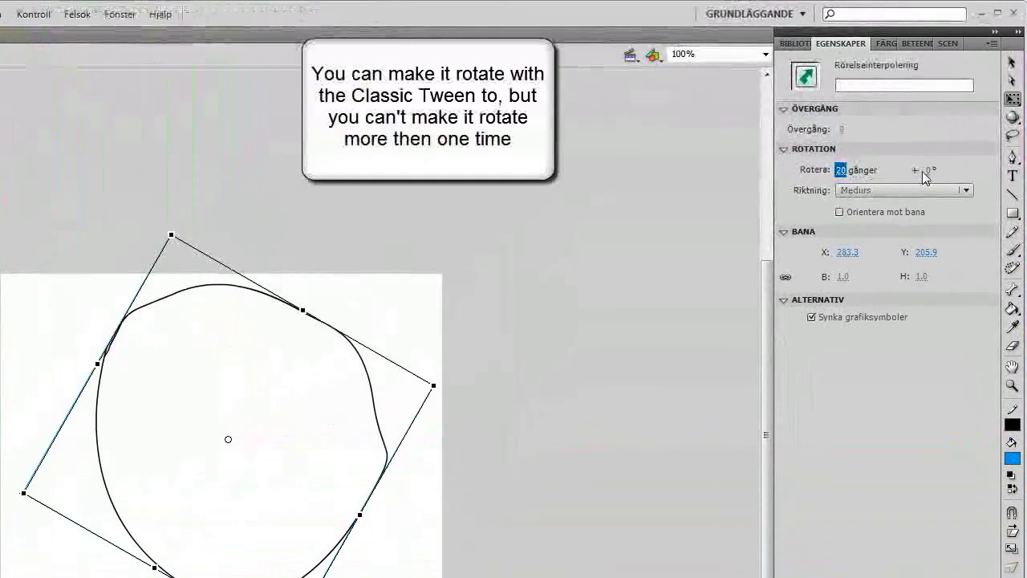
{"action": "left_click_drag", "start_coordinate": [941, 178], "coordinate": [1011, 180]}
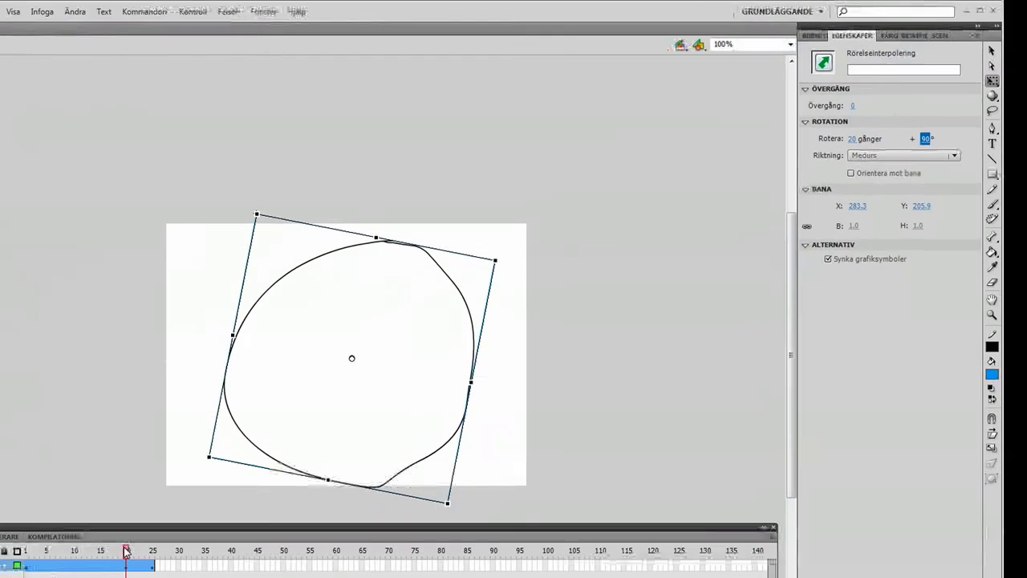
Return to frame 1 and play the rotating motion tween several times.
{"action": "left_click_drag", "start_coordinate": [230, 477], "coordinate": [143, 479]}
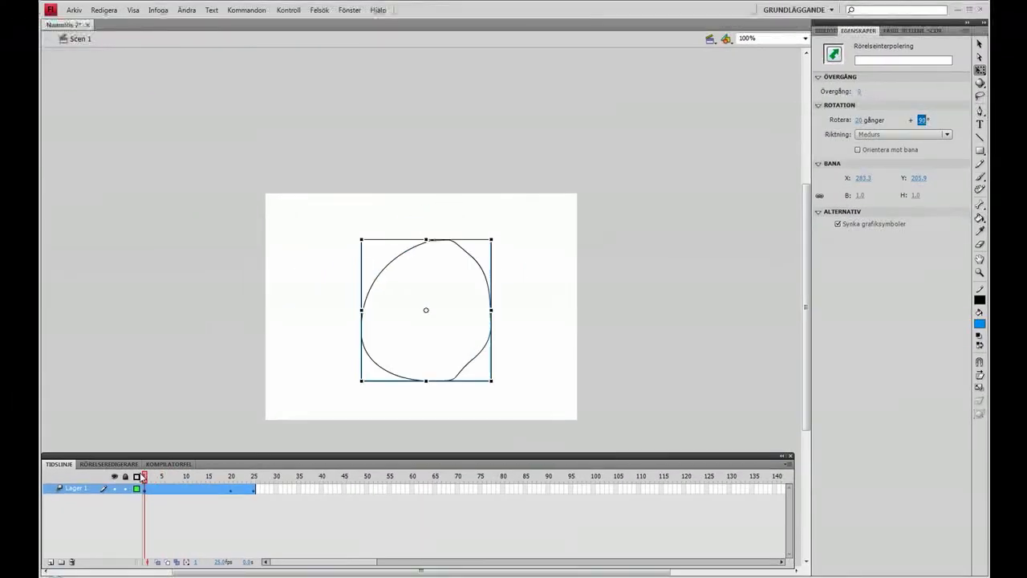
{"action": "key", "text": "Return"}
{"action": "key", "text": "Return"}
{"action": "key", "text": "Return"}
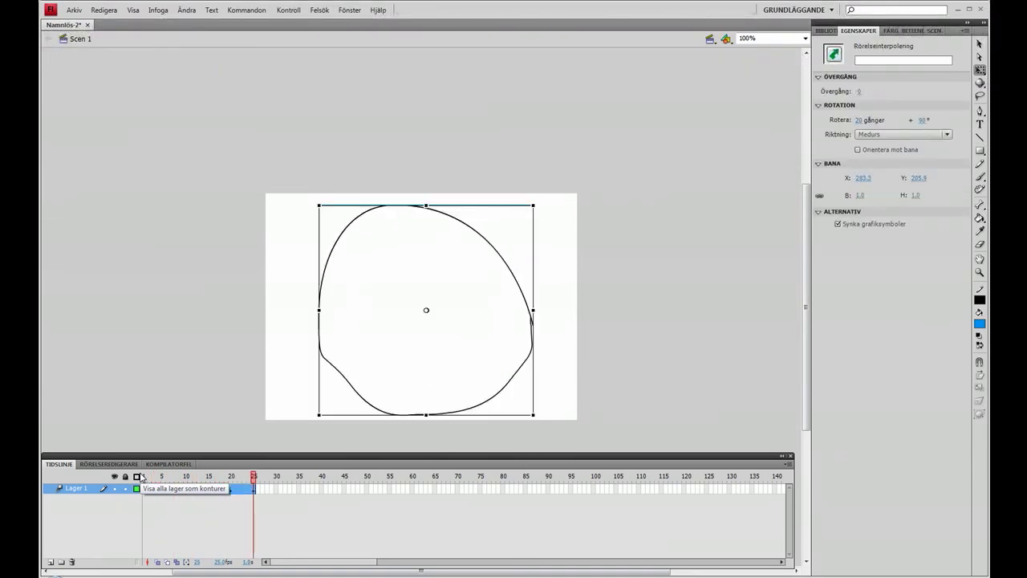
{"action": "key", "text": "Return"}
{"action": "key", "text": "Return"}
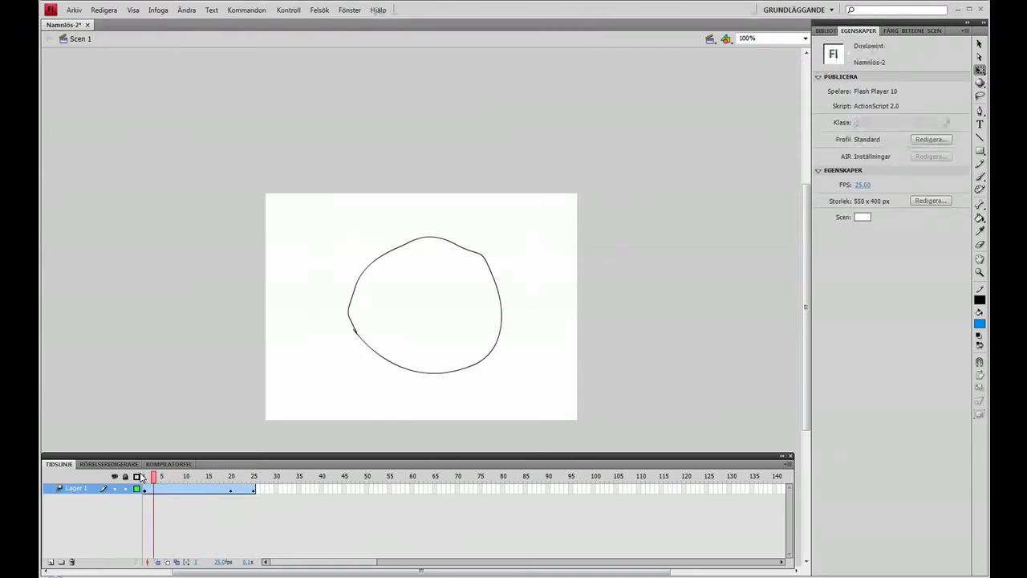
{"action": "key", "text": "Return"}
{"action": "key", "text": "Return"}
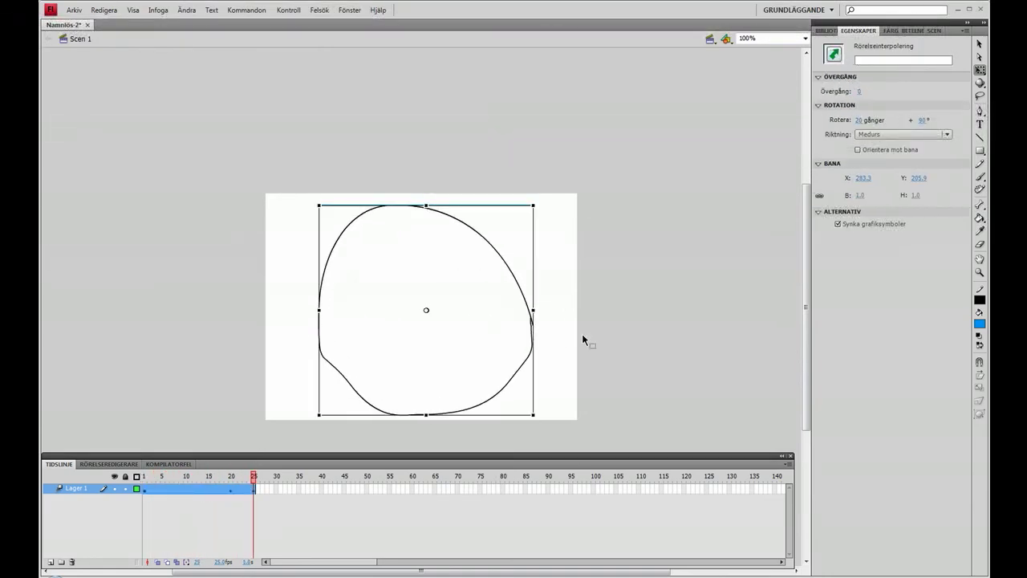
Change the tween's rotation direction to counterclockwise (Moturs) and play it from frame 1.
{"action": "left_click", "coordinate": [866, 135]}
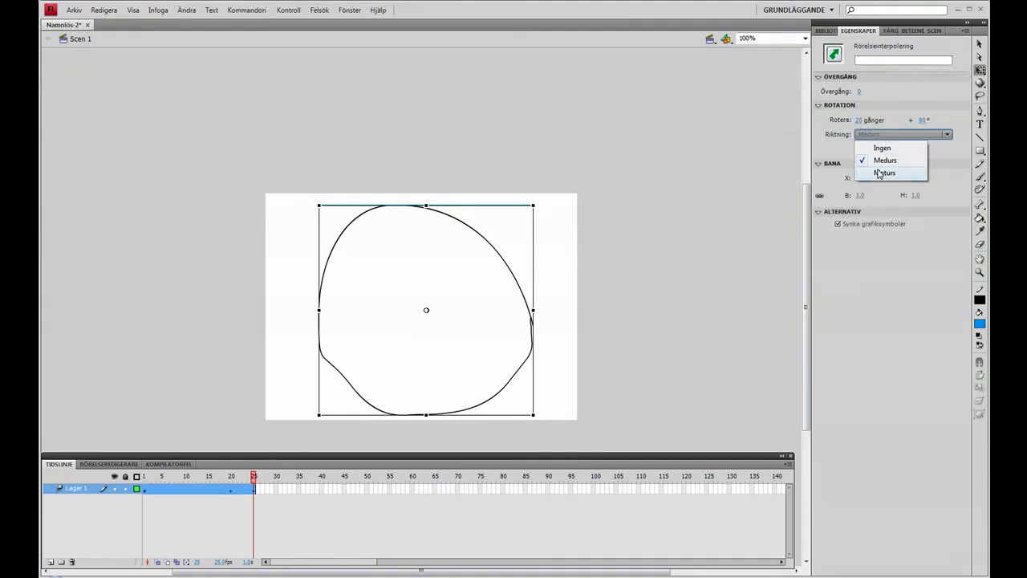
{"action": "left_click", "coordinate": [881, 172]}
{"action": "left_click_drag", "start_coordinate": [255, 479], "coordinate": [70, 479]}
{"action": "key", "text": "Return"}
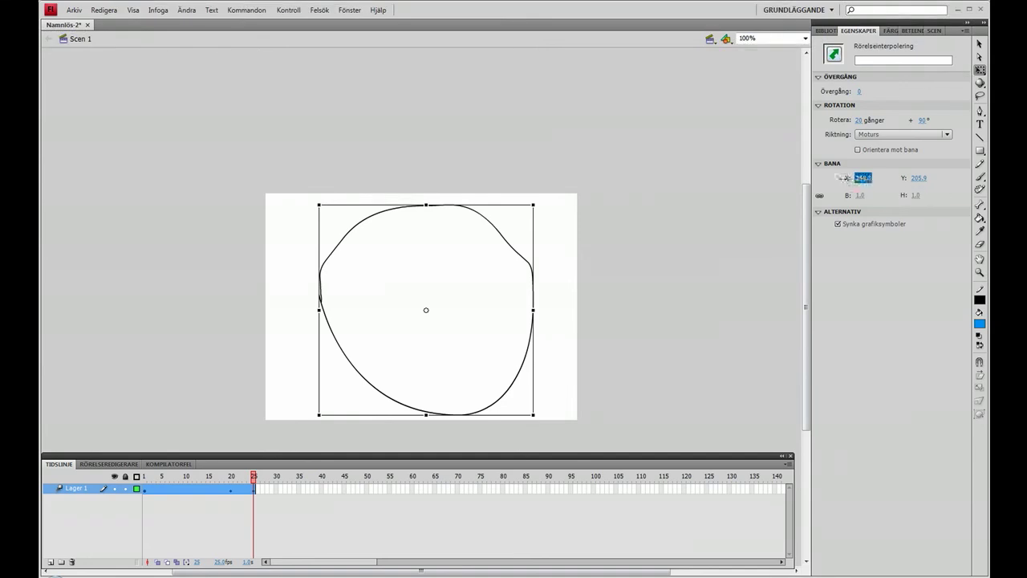
Set the motion path's X position to 214.
{"action": "type", "text": "214"}
{"action": "key", "text": "Return"}
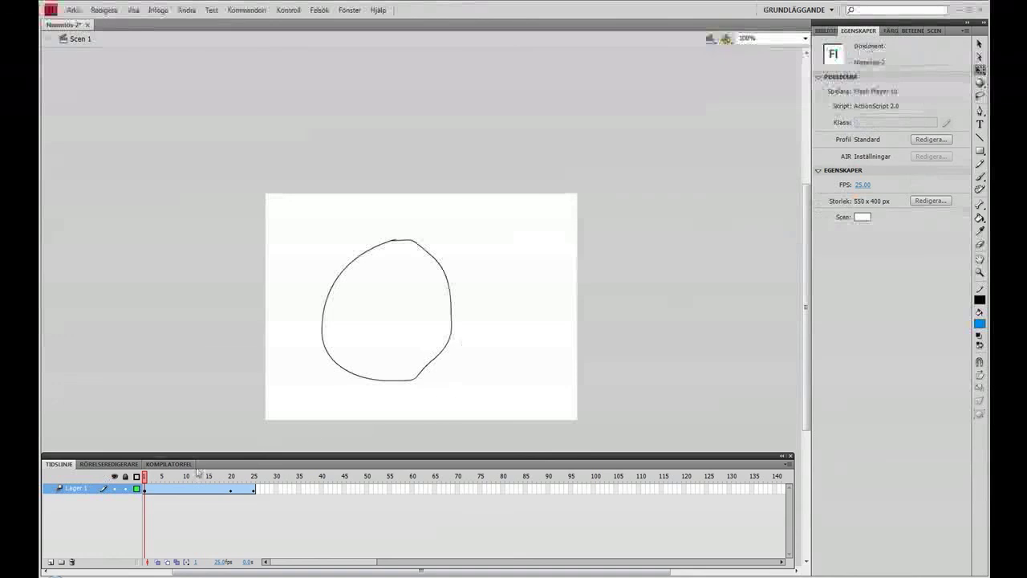
Select the motion tween, enable orient to path (Orientera mot bana) and play the animation.
{"action": "left_click", "coordinate": [200, 488]}
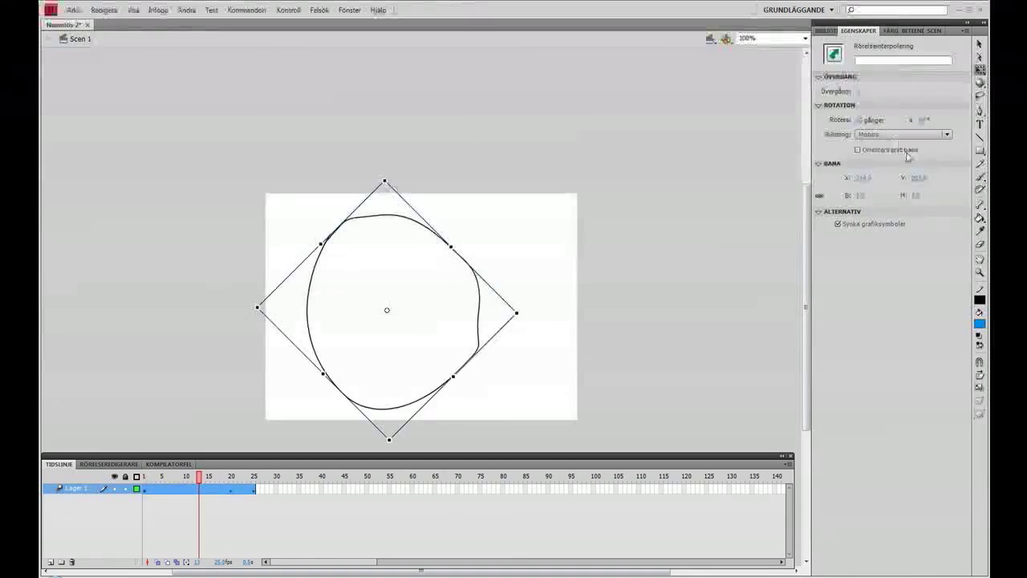
{"action": "left_click", "coordinate": [857, 150]}
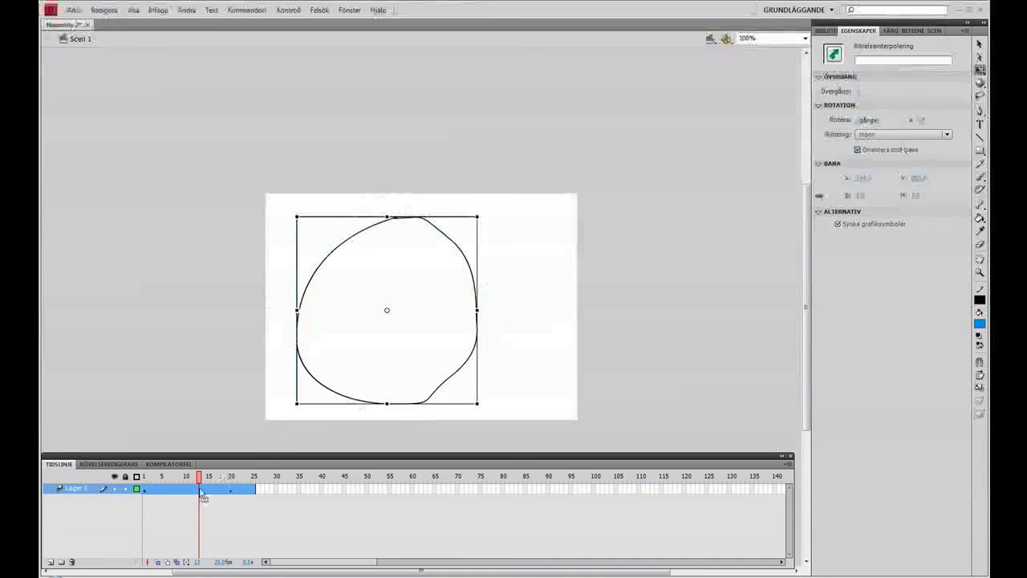
{"action": "key", "text": "Return"}
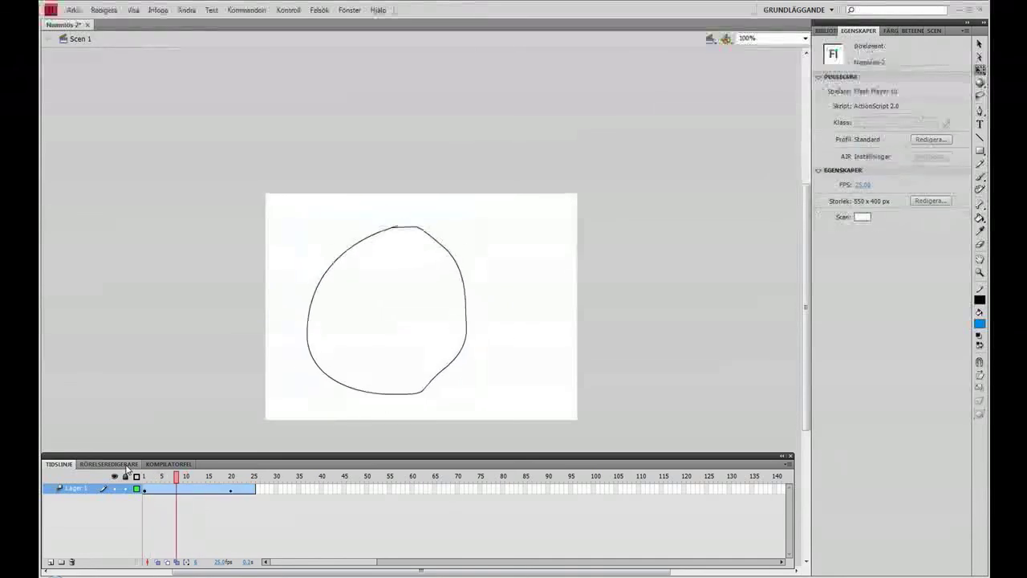
{"action": "left_click", "coordinate": [234, 488]}
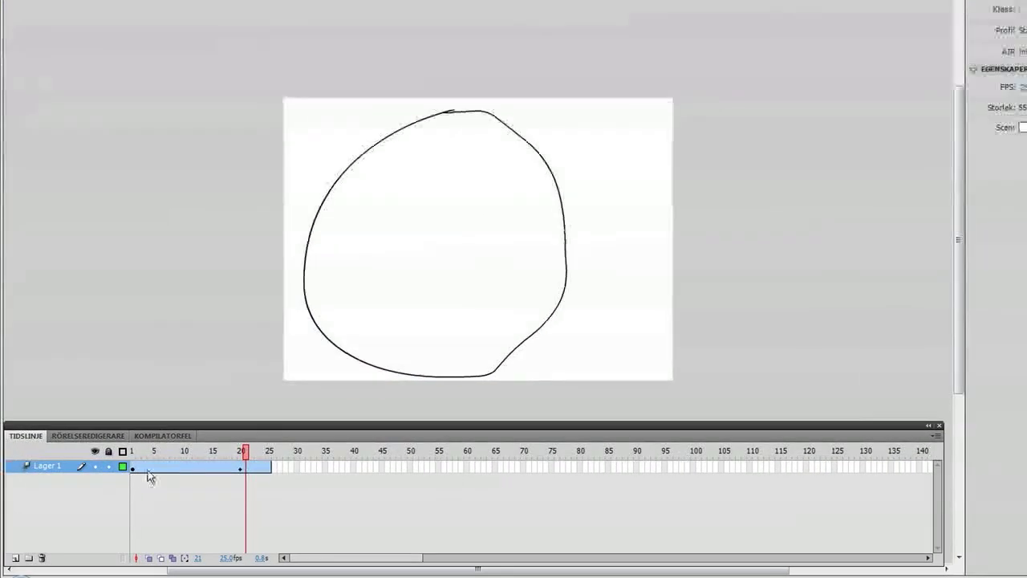
Remove the motion tween from Lager 1 and remove its frames 1 to 25 (Ta bort bildrutor).
{"action": "left_click", "coordinate": [156, 491]}
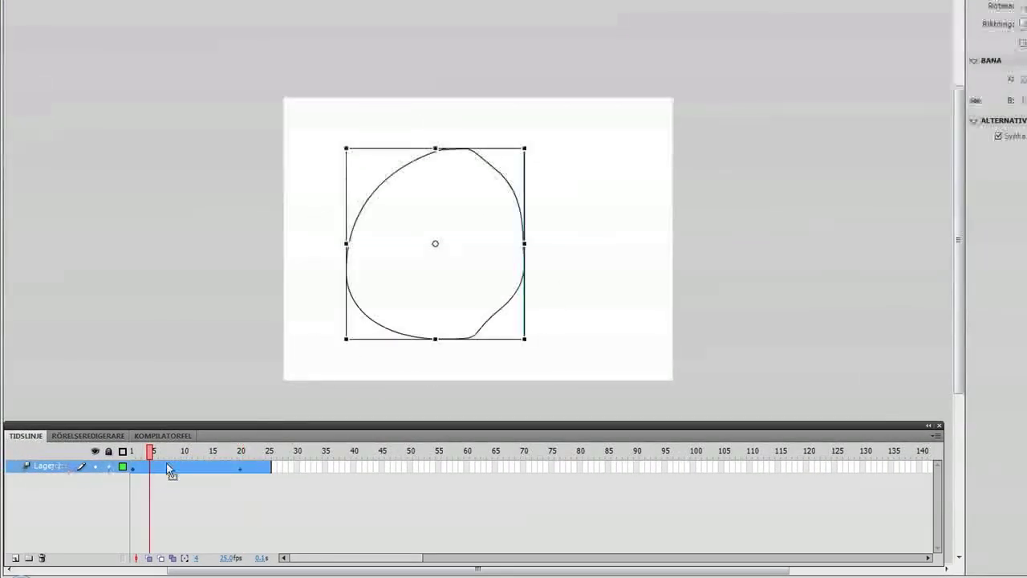
{"action": "right_click", "coordinate": [158, 474]}
{"action": "left_click", "coordinate": [224, 47]}
{"action": "right_click", "coordinate": [200, 466]}
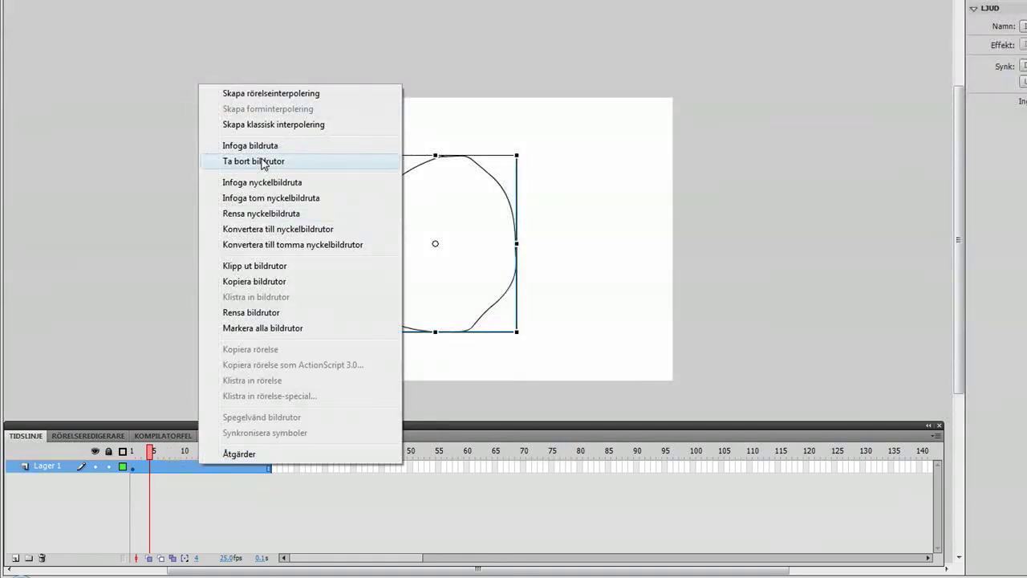
{"action": "left_click", "coordinate": [258, 161]}
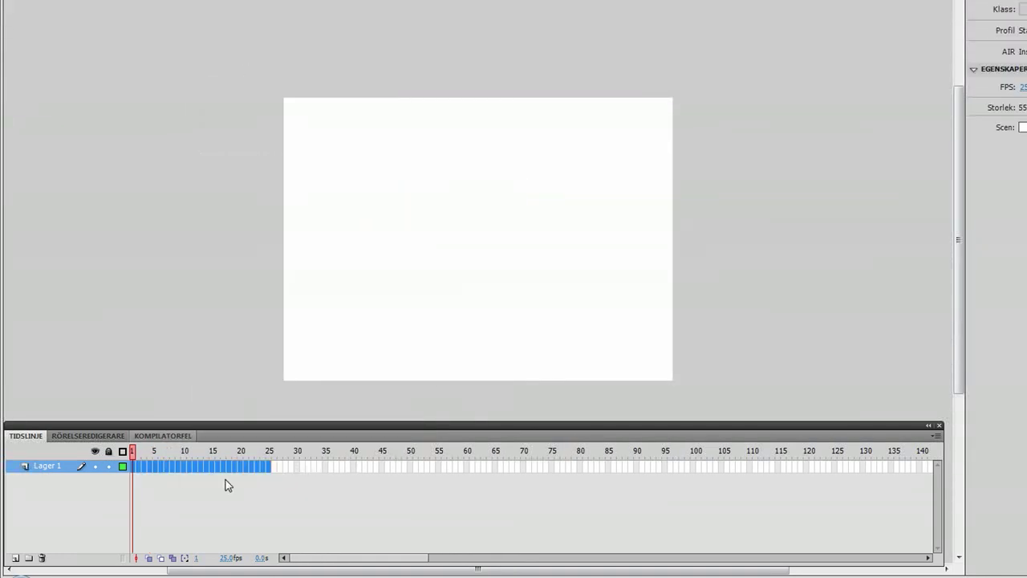